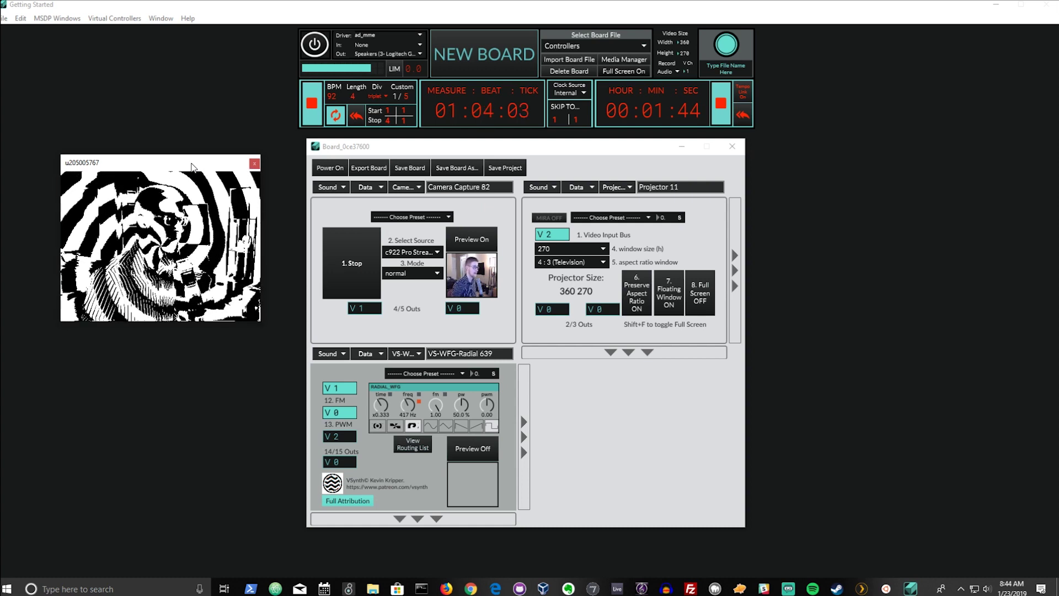
Step: Turn off the camera capture preview, then reposition the projector output window and the video board to free up workspace
left_click(487, 242)
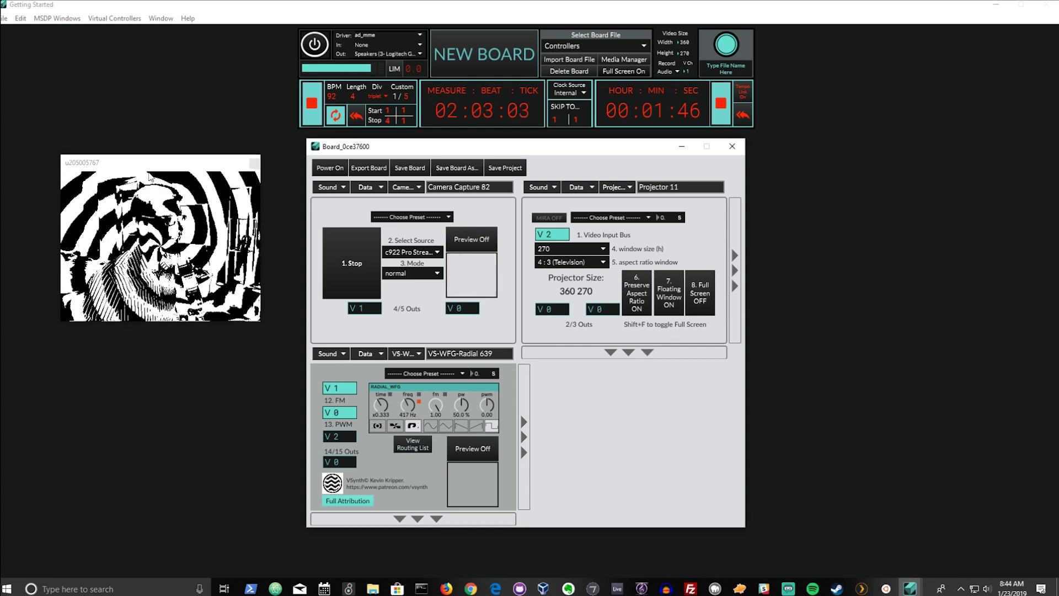
left_click_drag(164, 169, 109, 51)
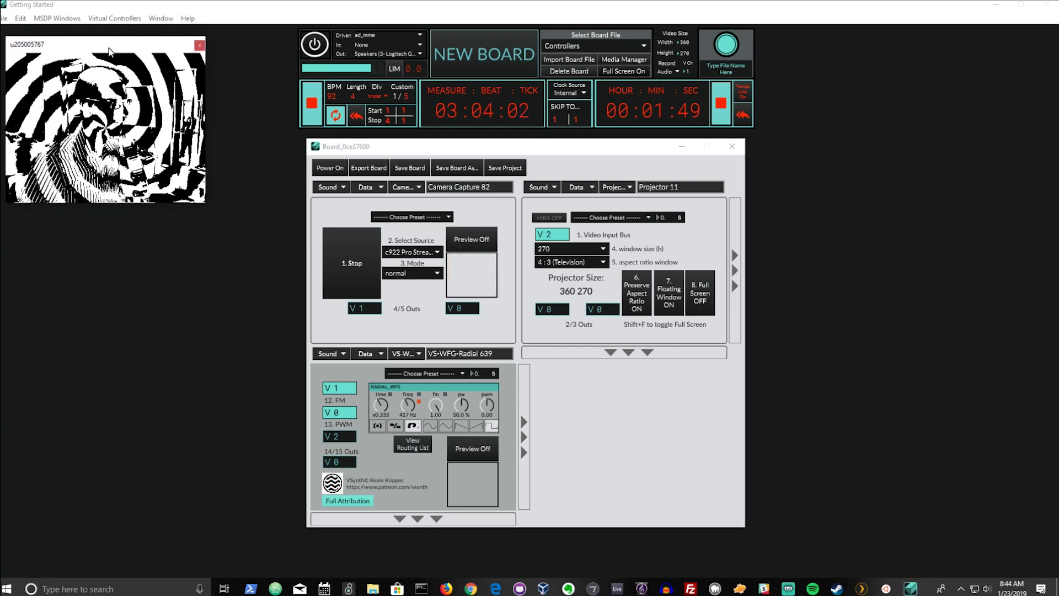
left_click(559, 154)
left_click_drag(558, 153, 480, 146)
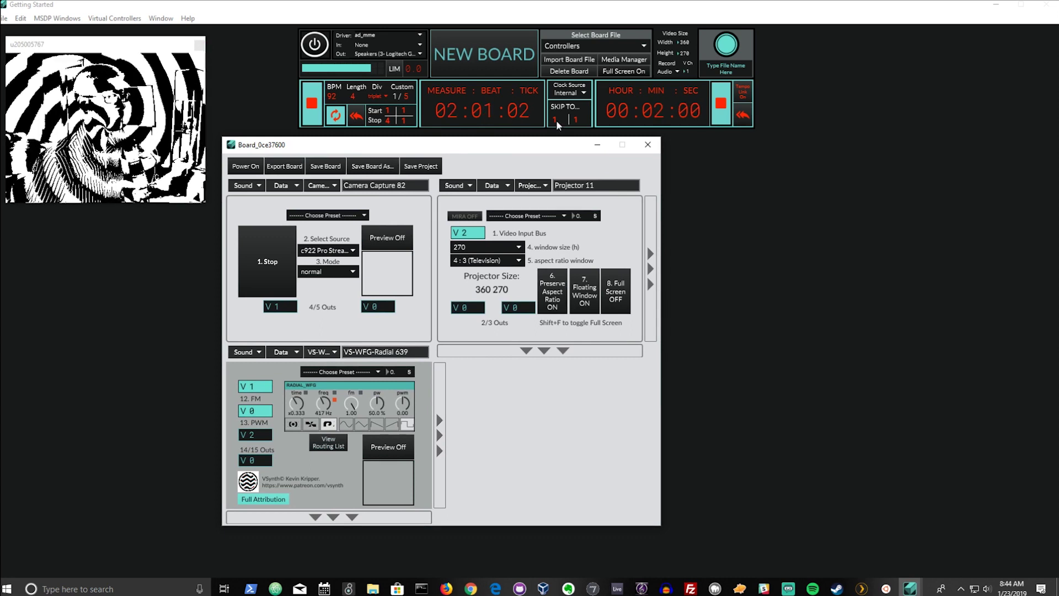
Step: Load the Controllers board file and place its window beside the video board
left_click(578, 48)
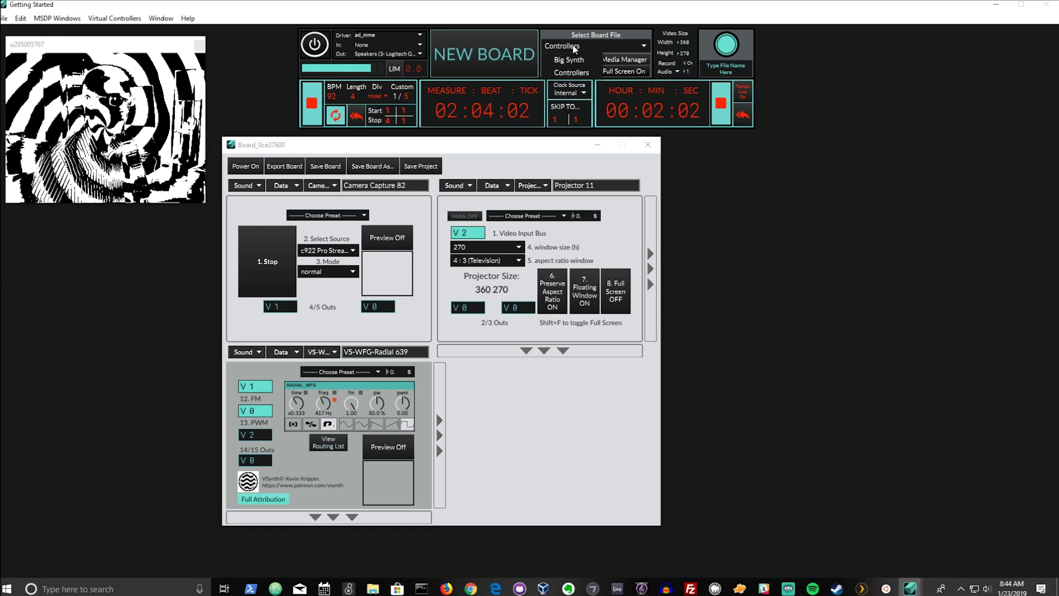
left_click(586, 75)
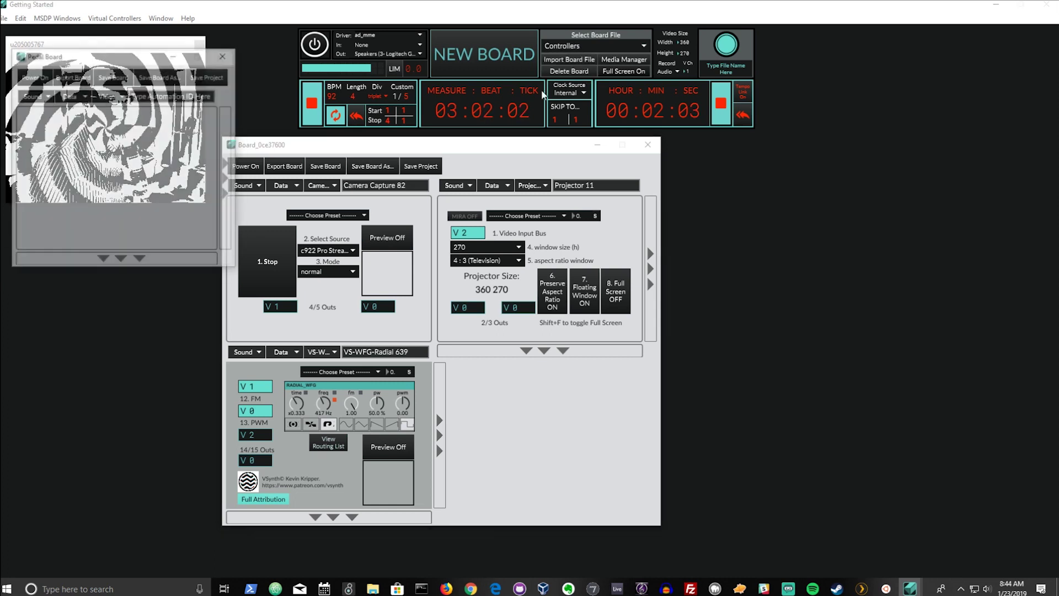
left_click_drag(104, 27, 794, 156)
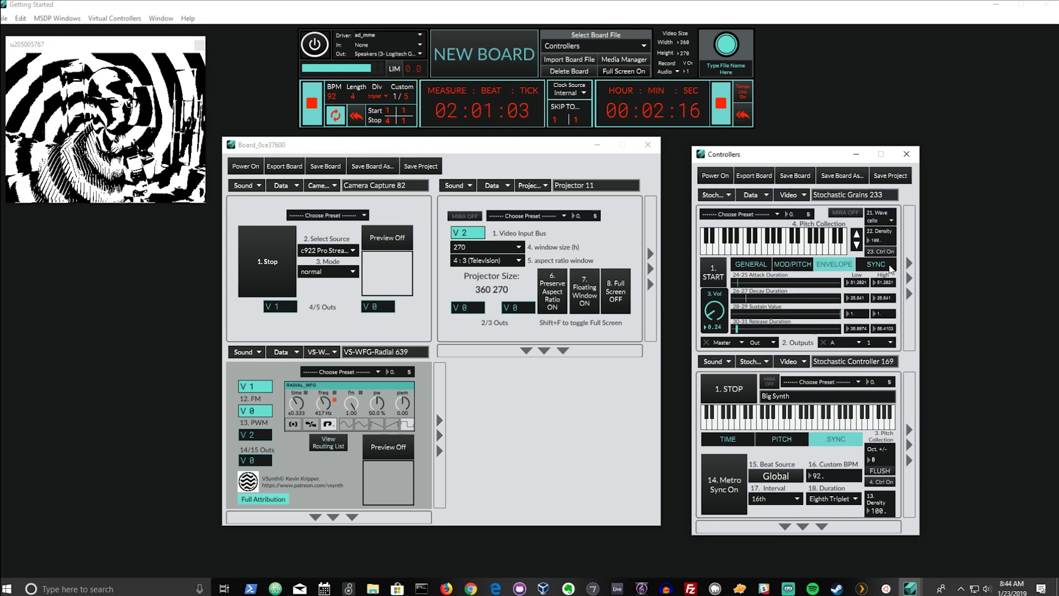
Step: Show the Stochastic Grains sync settings, select several notes in its pitch collection, and briefly start and stop it as a test
left_click(888, 266)
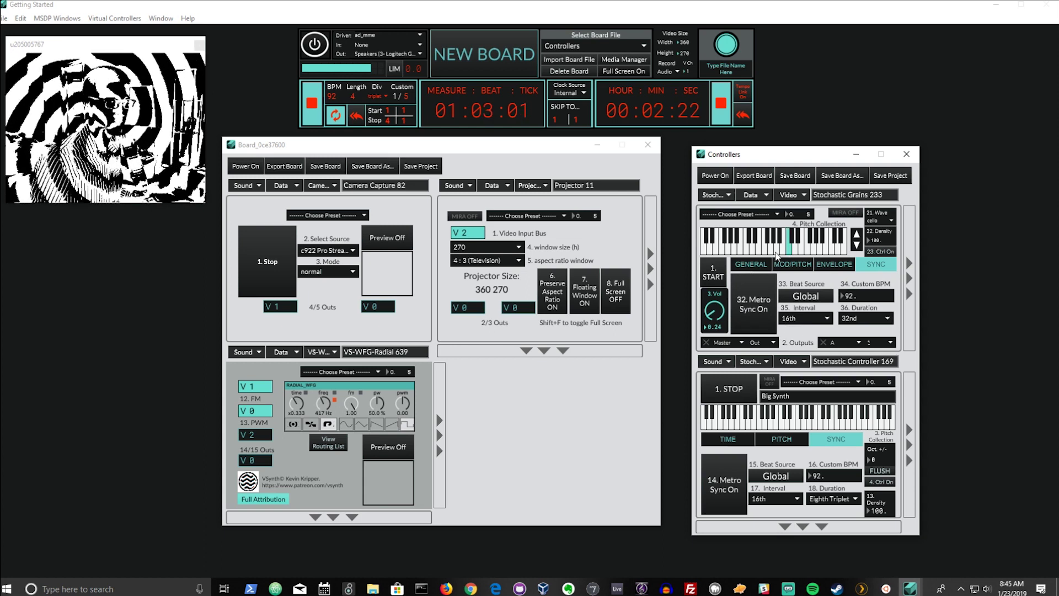
left_click(782, 251)
left_click(758, 250)
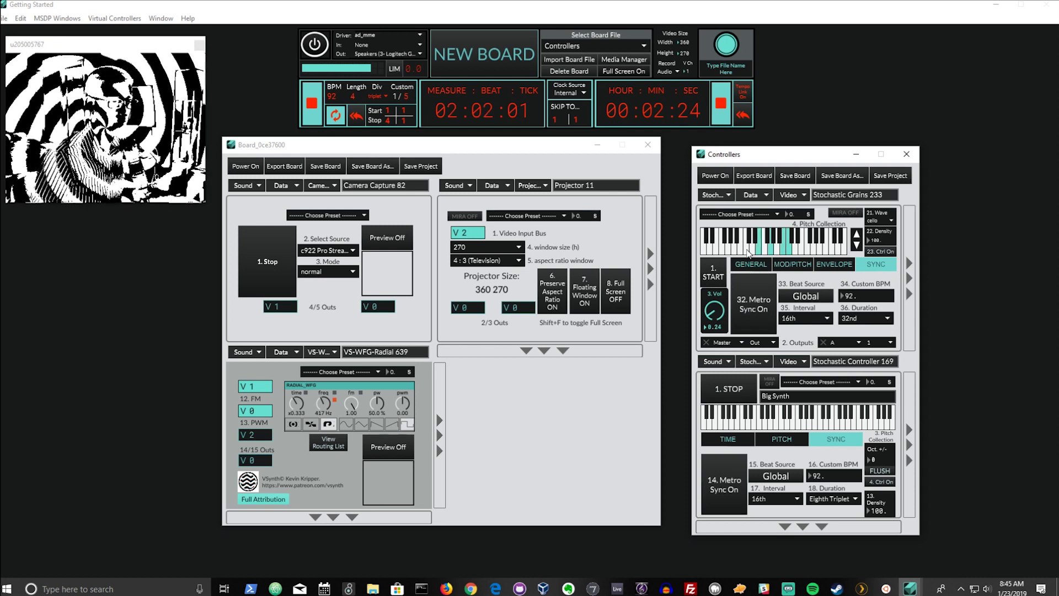
left_click(747, 249)
left_click(798, 253)
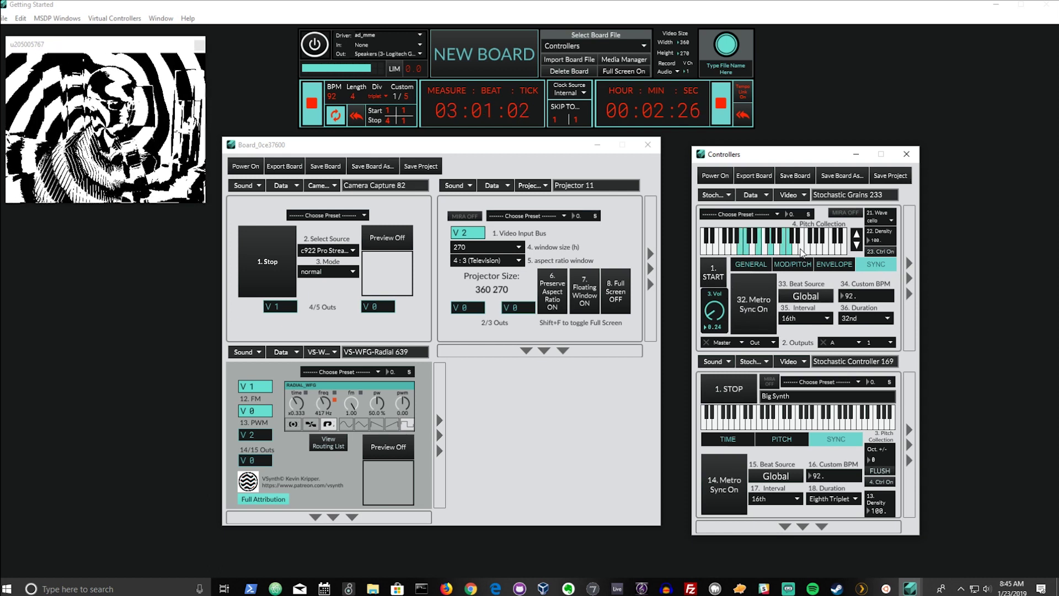
left_click(737, 253)
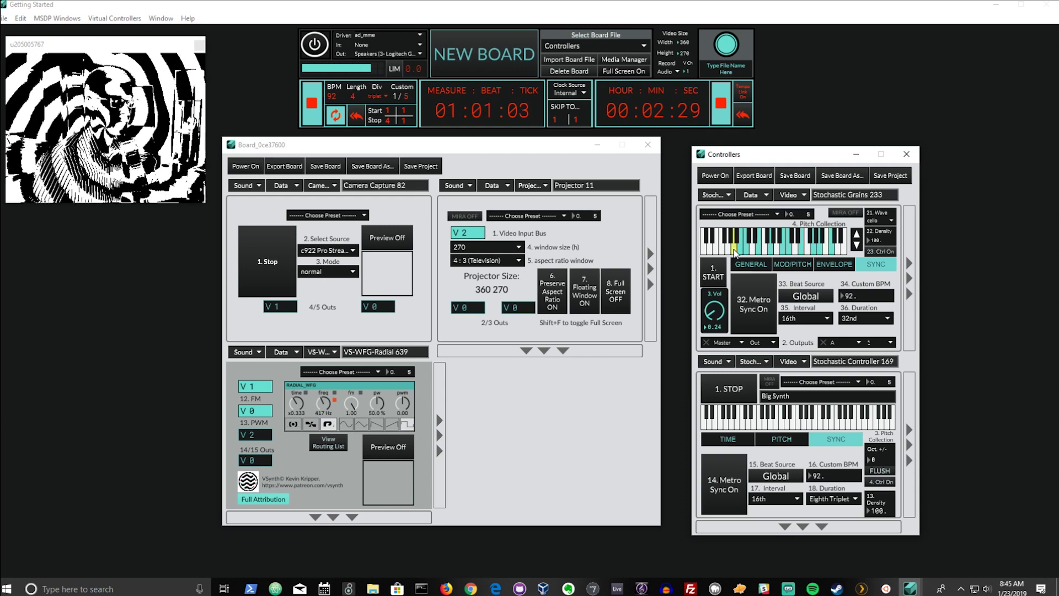
left_click(715, 276)
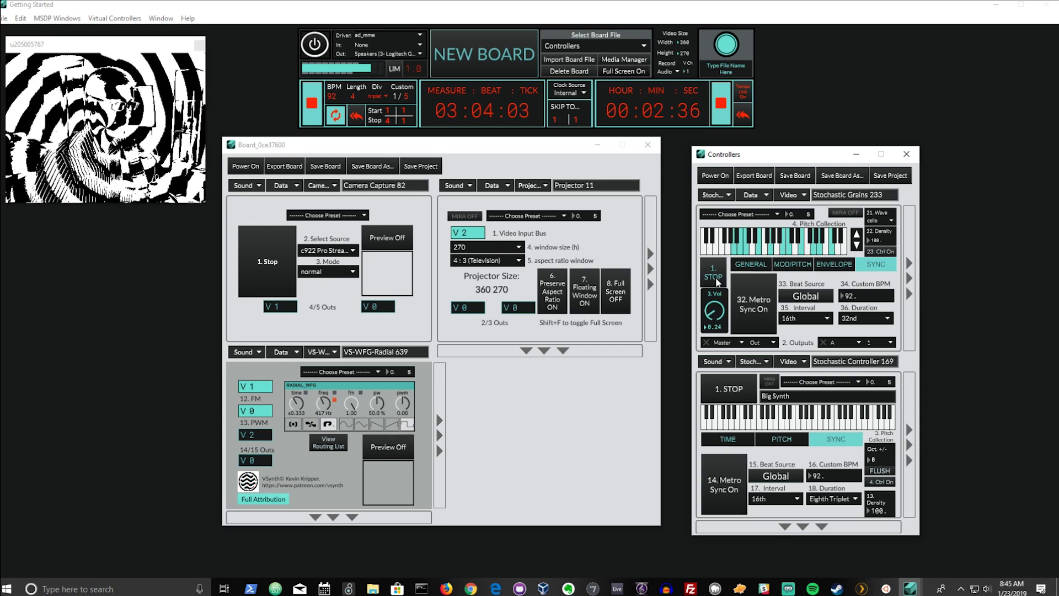
left_click(715, 276)
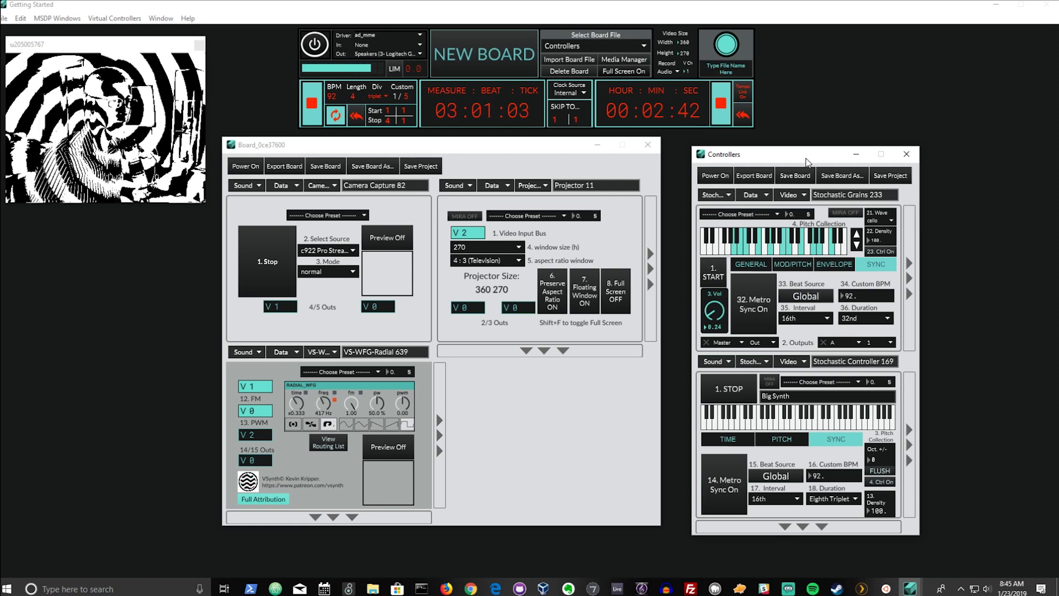
Step: Reposition the Controllers board and projector window, and add a Signal Automator module in the slot below Projector 11
left_click_drag(807, 161, 888, 68)
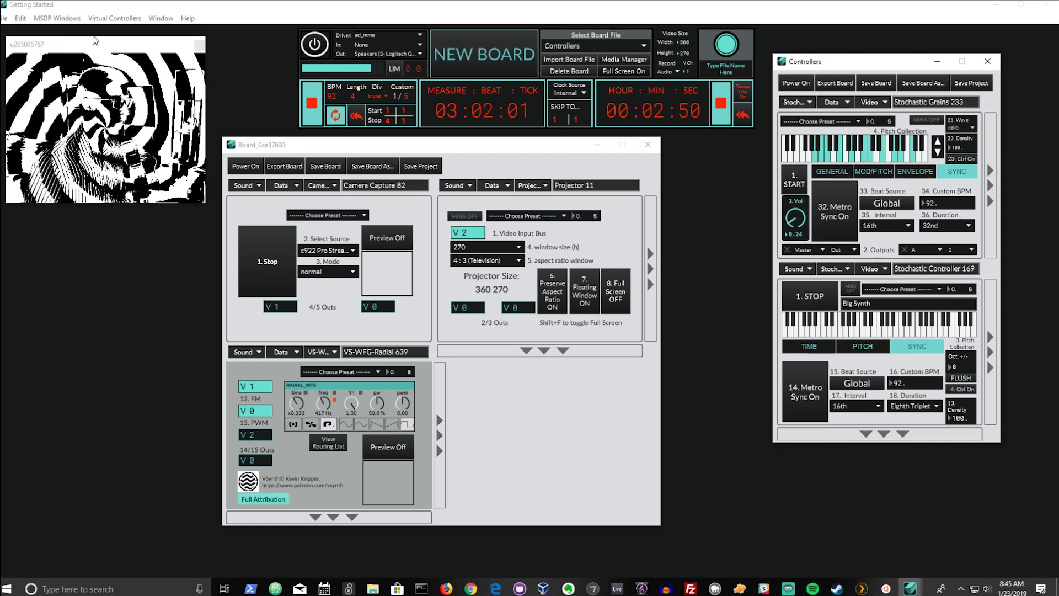
left_click_drag(91, 45, 105, 49)
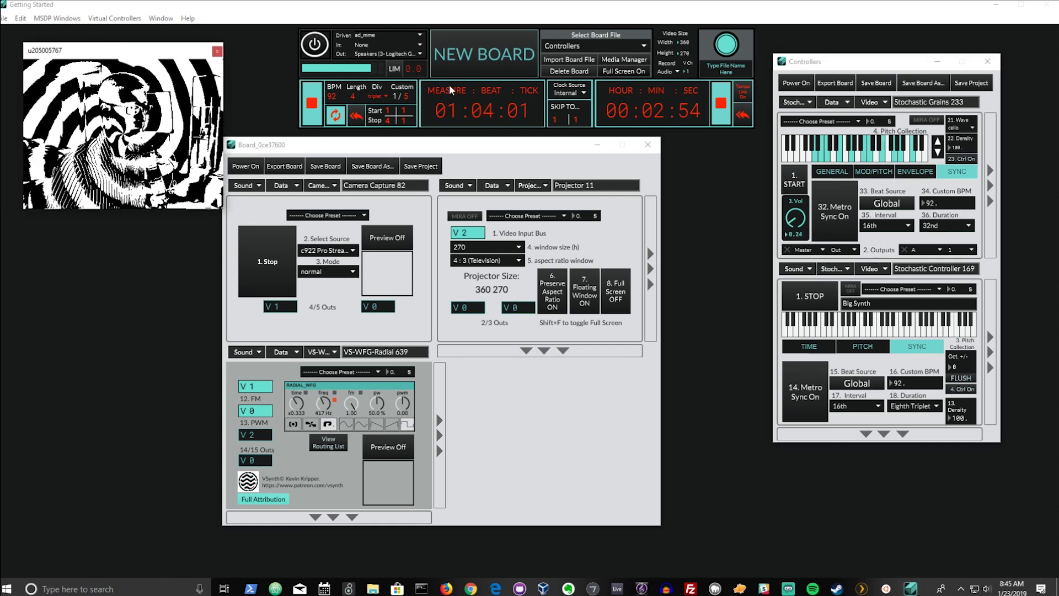
left_click(536, 353)
left_click(536, 353)
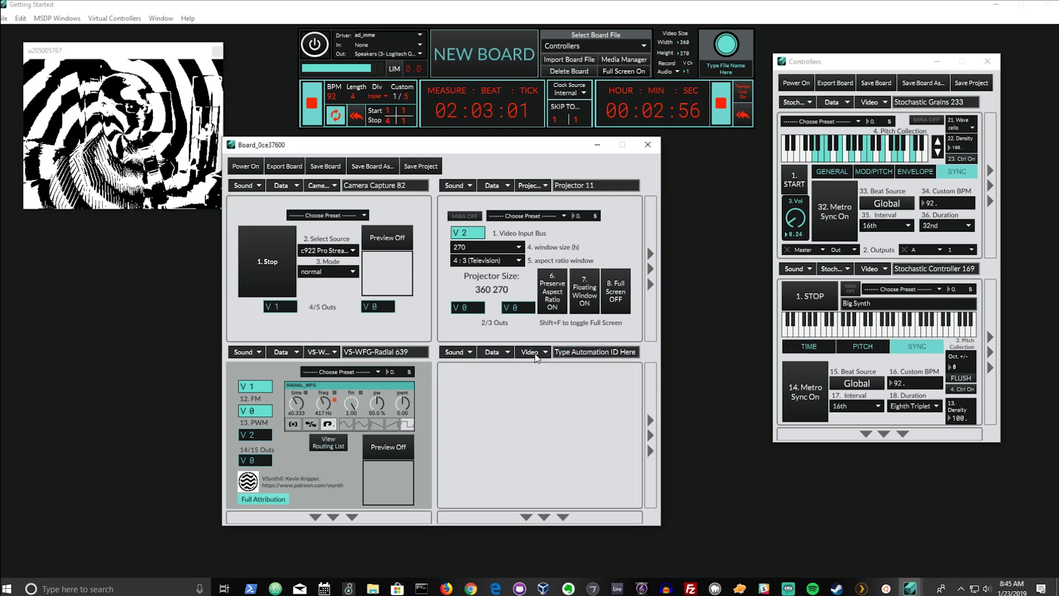
left_click(506, 353)
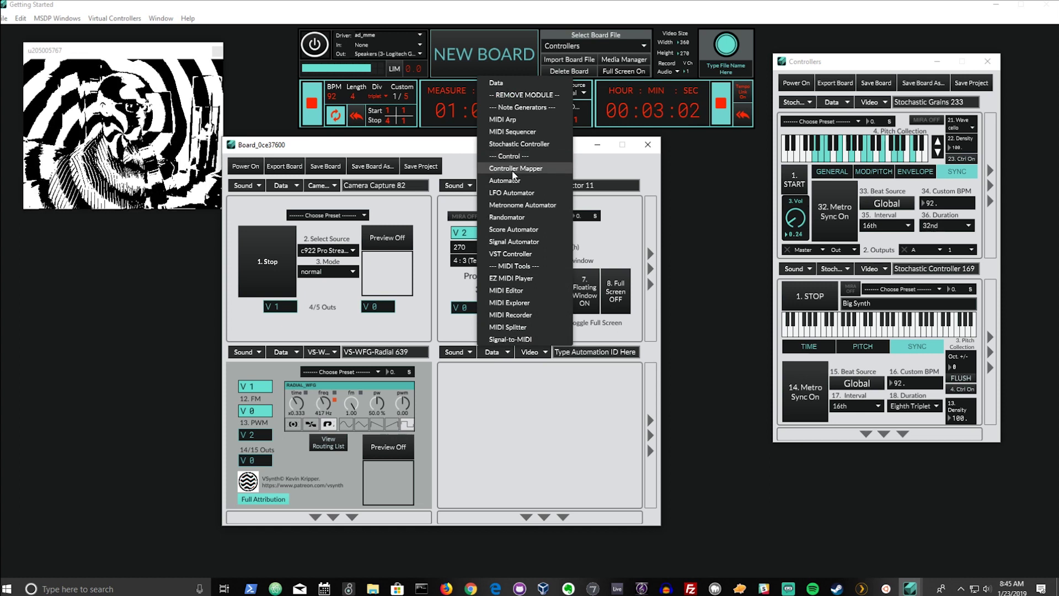
left_click(513, 244)
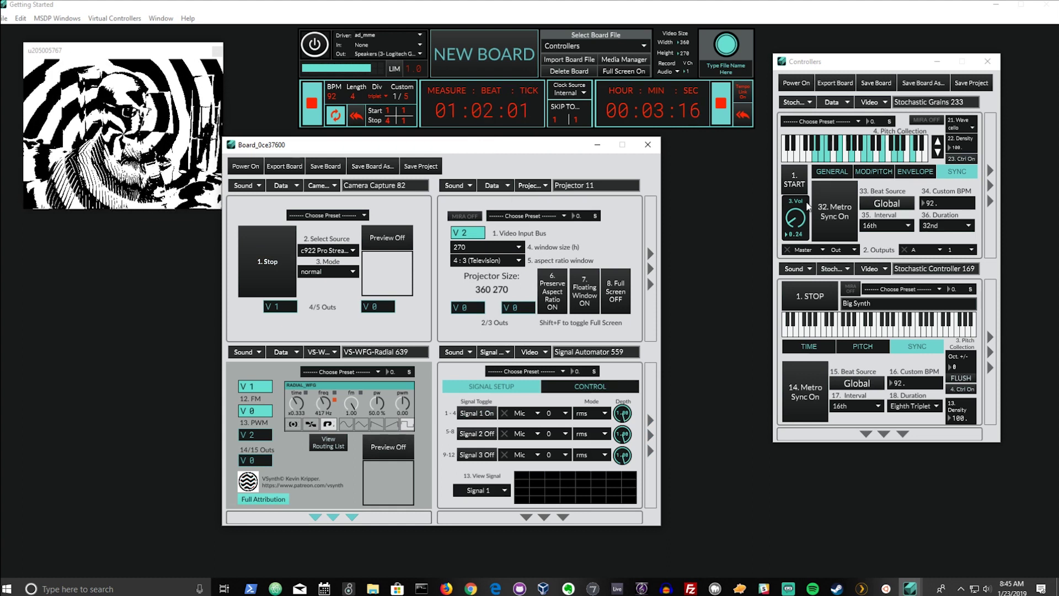
Step: Set the Stochastic Grains master output to 0 and start the module
left_click(798, 188)
left_click(799, 187)
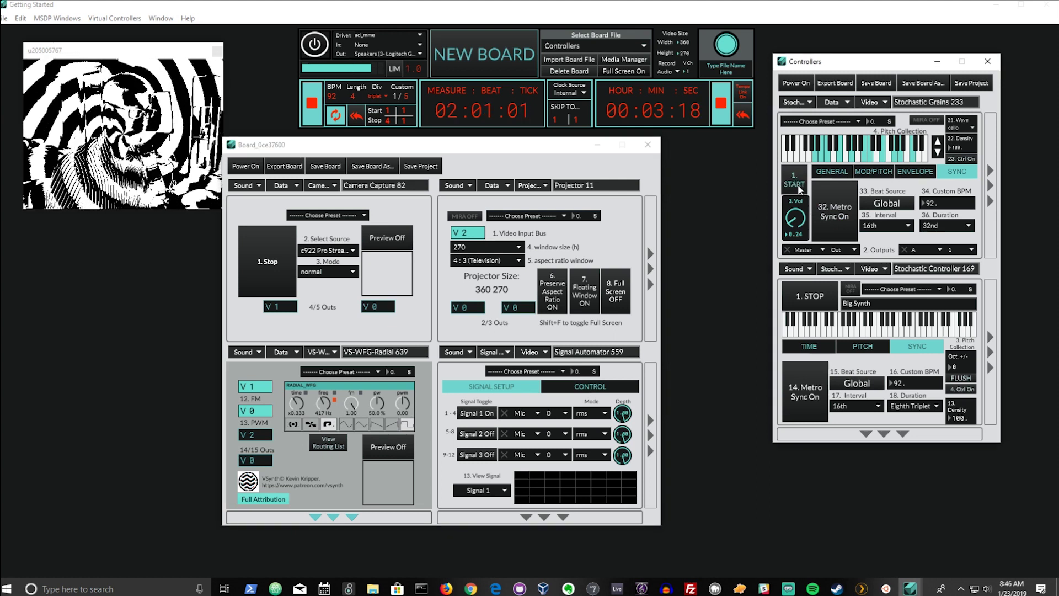
left_click(836, 251)
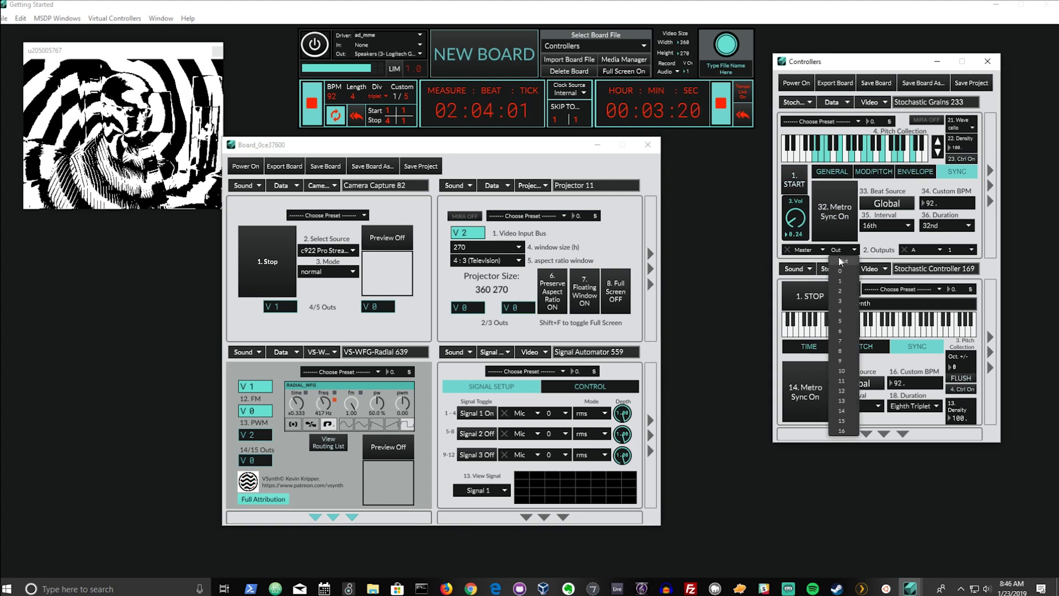
left_click(829, 264)
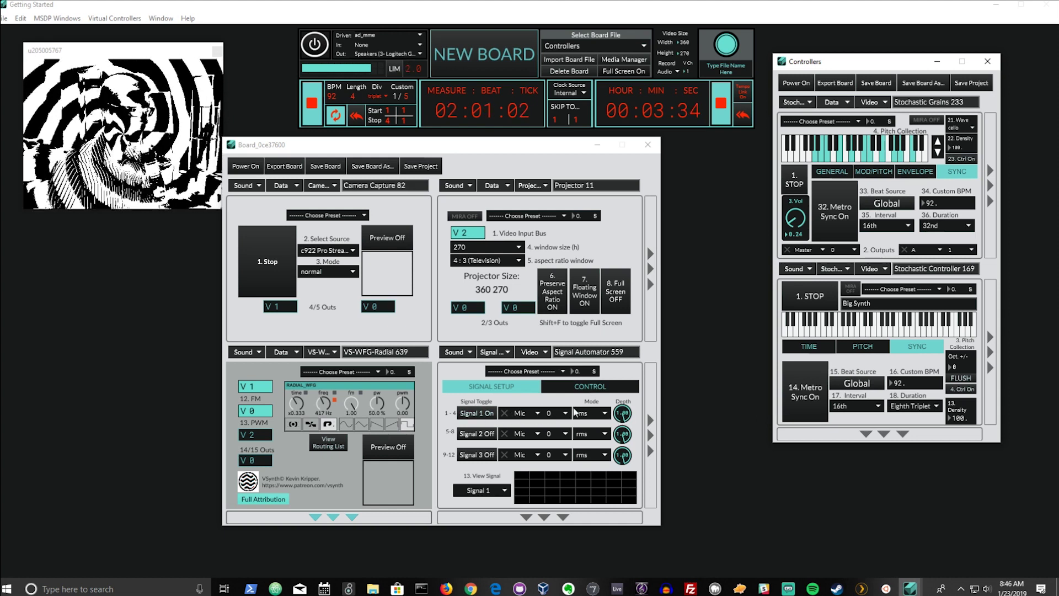
Step: Route Signal 1 of the Signal Automator from source A 1 and set its mode to absolute, trying out the depth control
left_click(507, 412)
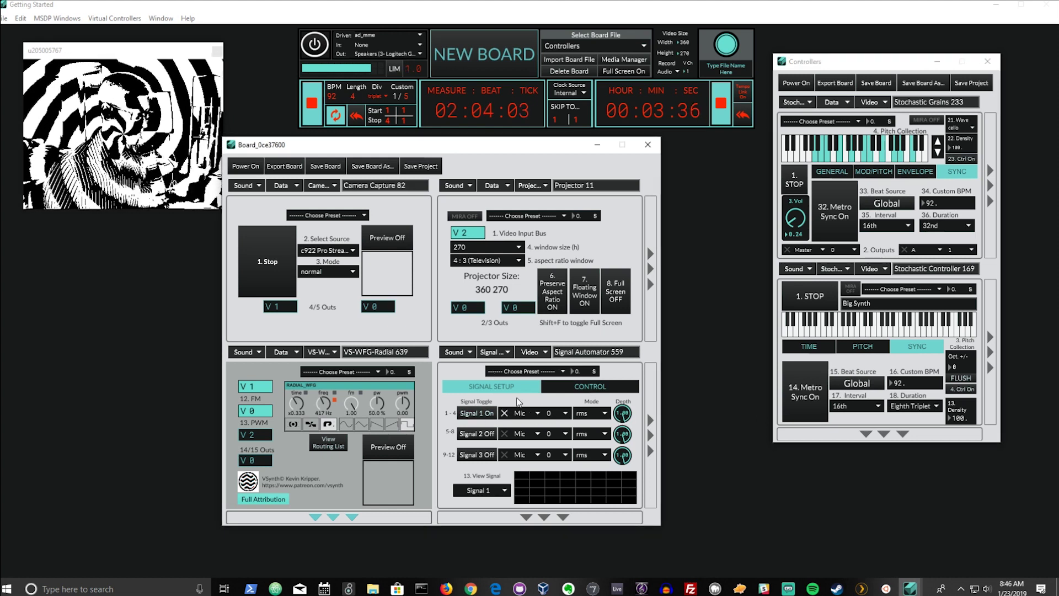
left_click(507, 405)
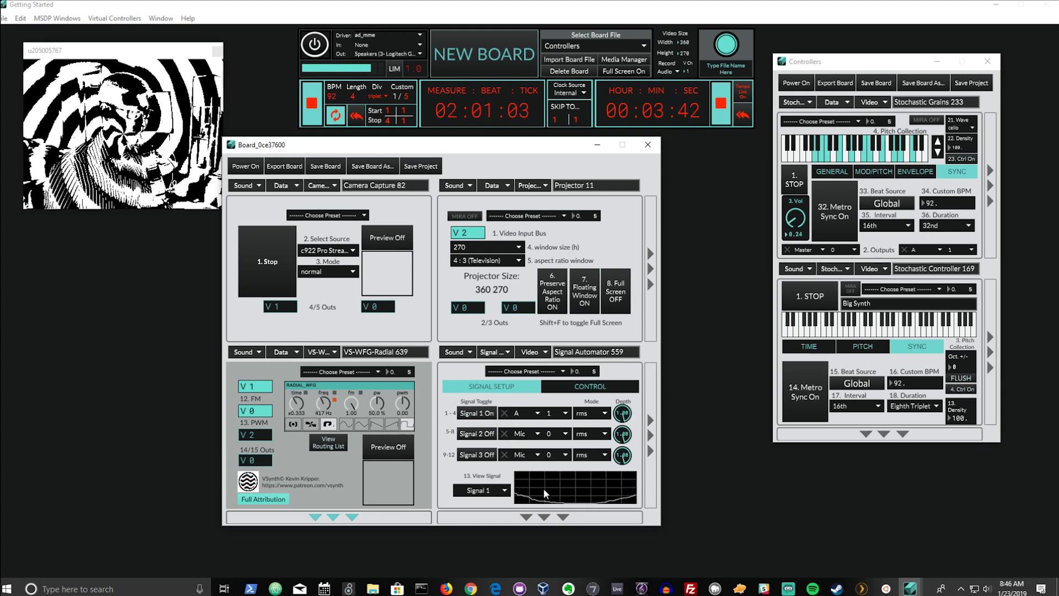
left_click(595, 413)
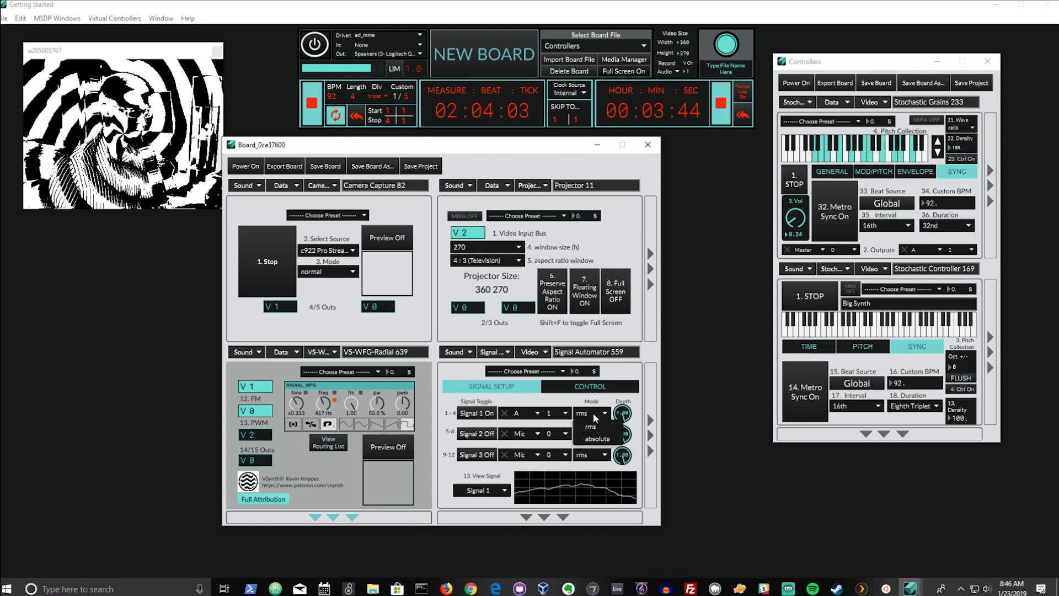
left_click(596, 437)
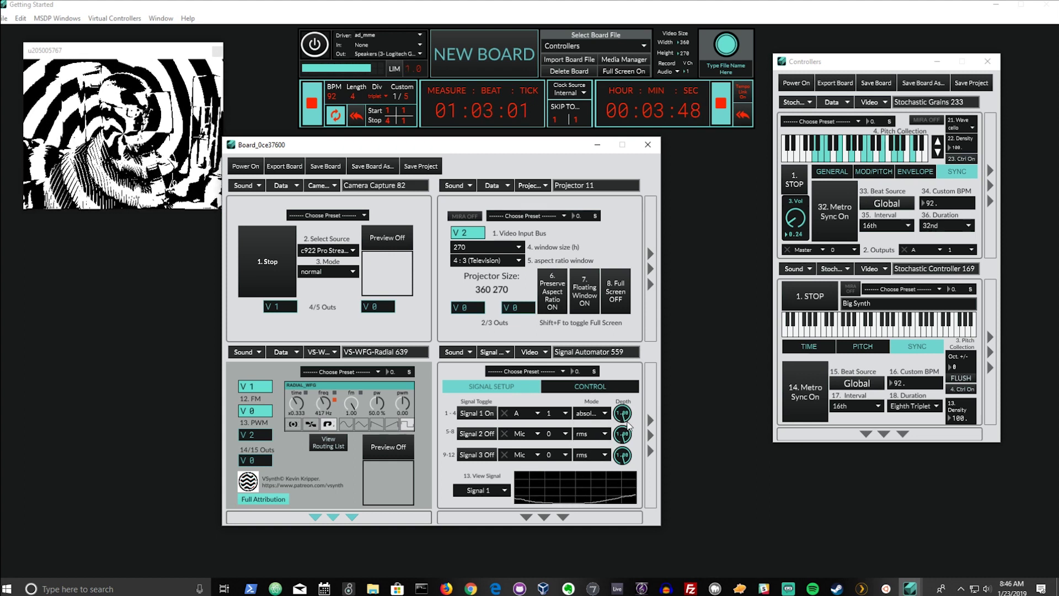
left_click_drag(628, 422, 628, 462)
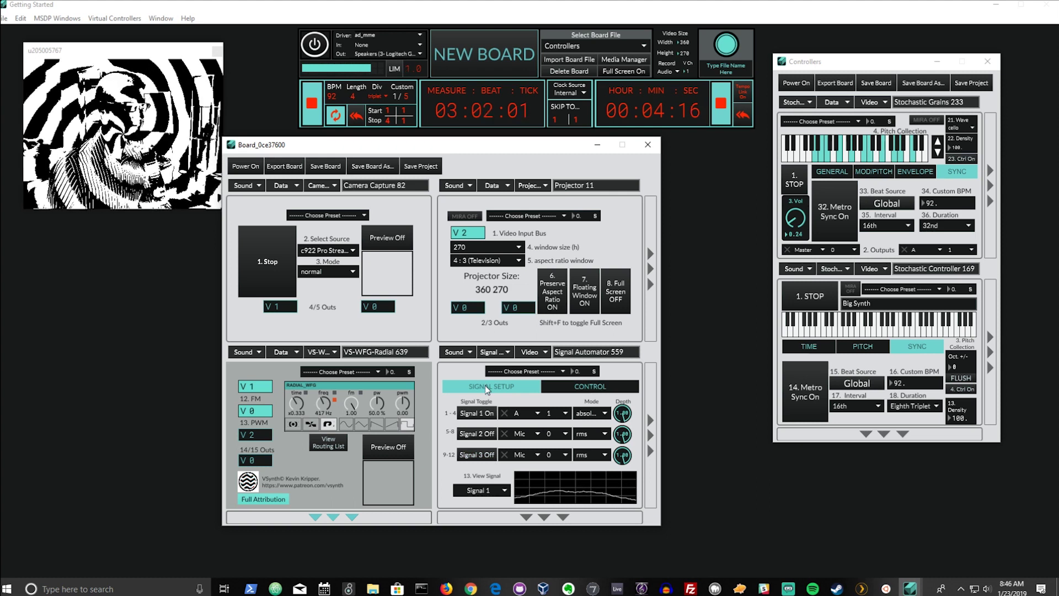
Step: Enter VS-WFG-Radial 639 as the destination module in row 14 of the Signal Automator's control settings
left_click(573, 392)
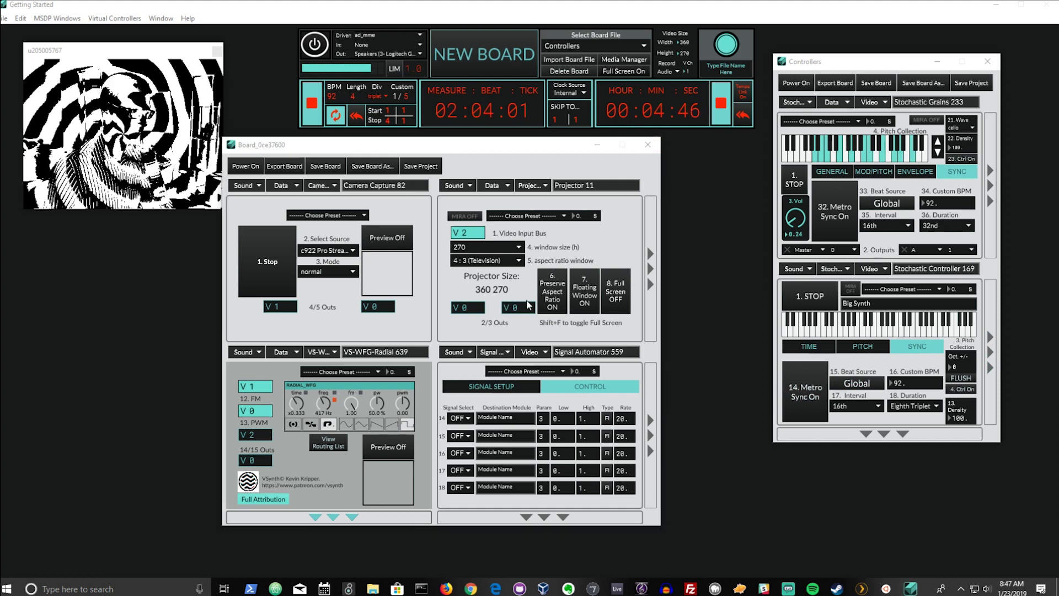
left_click(307, 400)
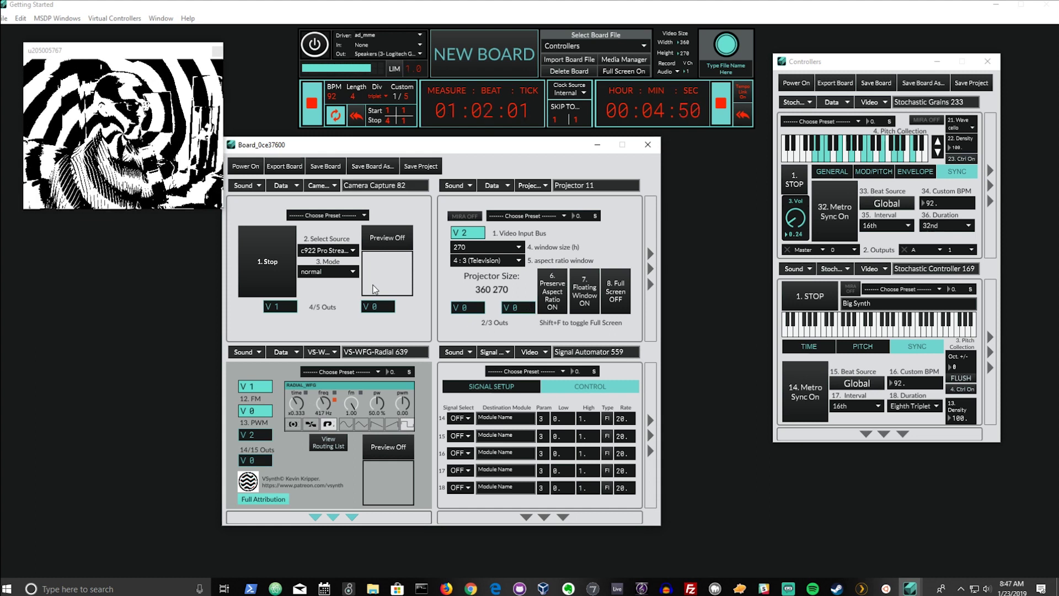
left_click_drag(348, 352, 391, 352)
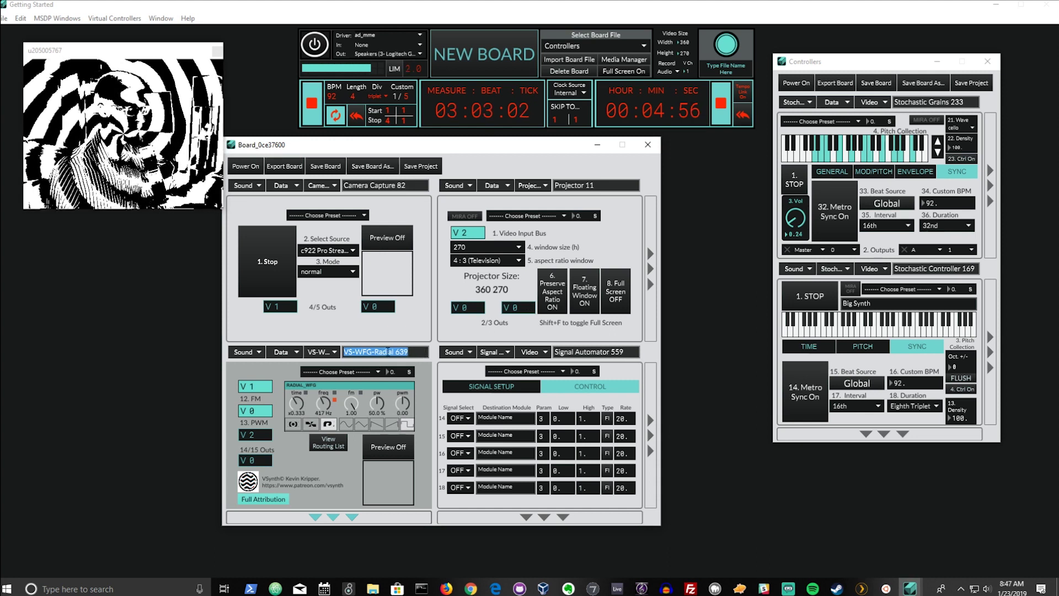
left_click_drag(522, 418, 477, 418)
type("VS-WFG-Radial 639")
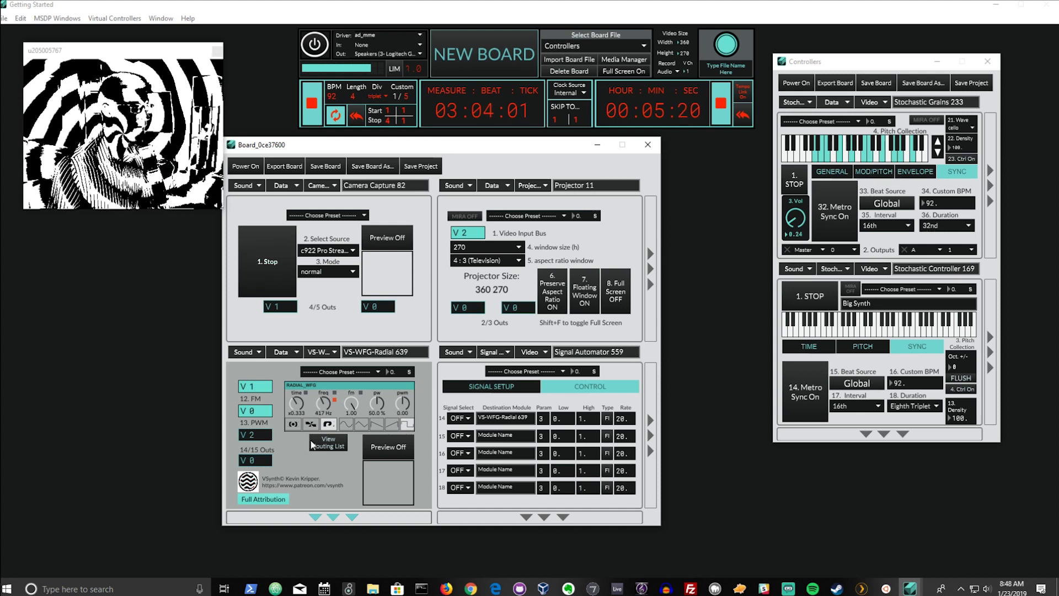
Step: Check the radial module's routing list for the Freq parameter's number and close the list
left_click(327, 443)
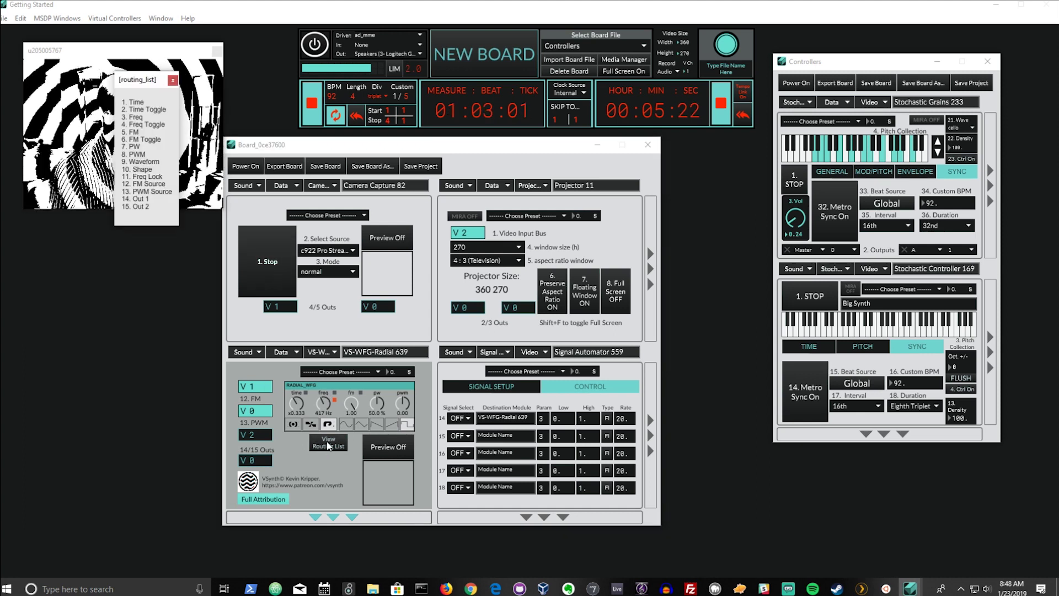
left_click_drag(141, 82, 159, 265)
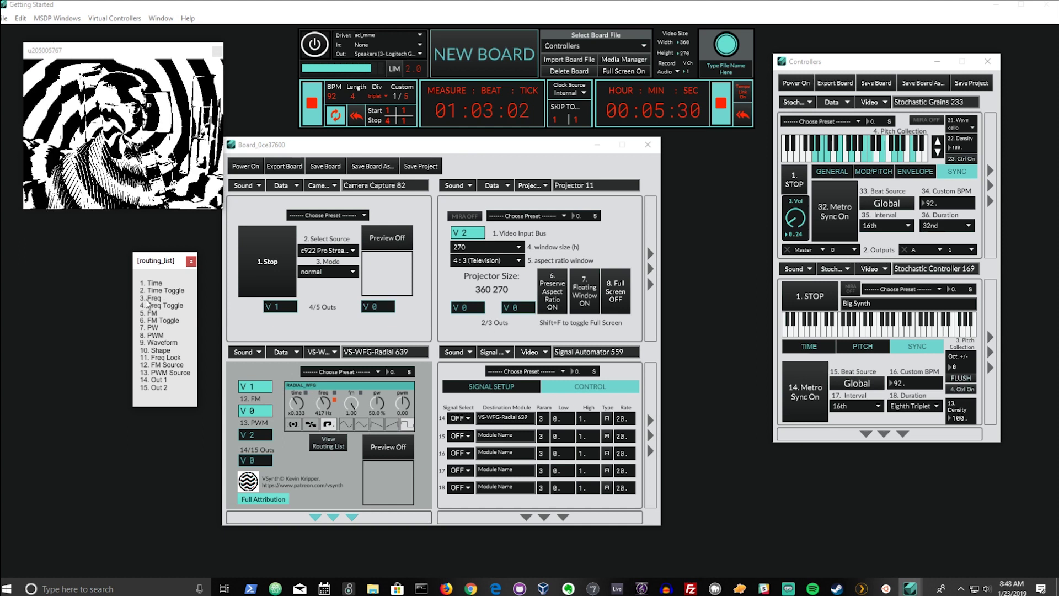
left_click(191, 261)
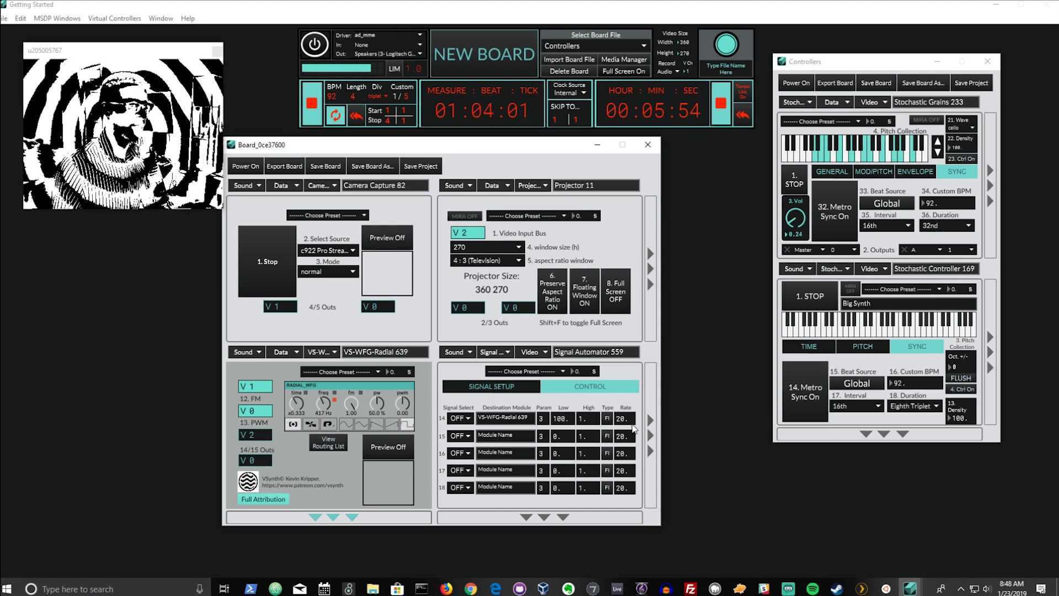
Step: Compare Signal 1's waveform in the signal setup with the range values in control row 14
left_click(476, 385)
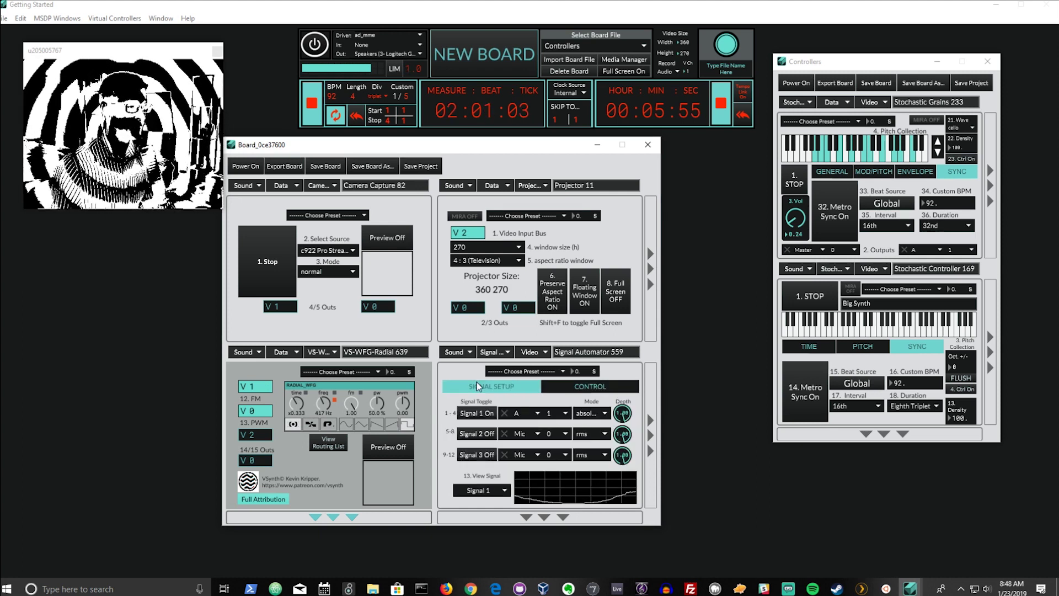
left_click(601, 391)
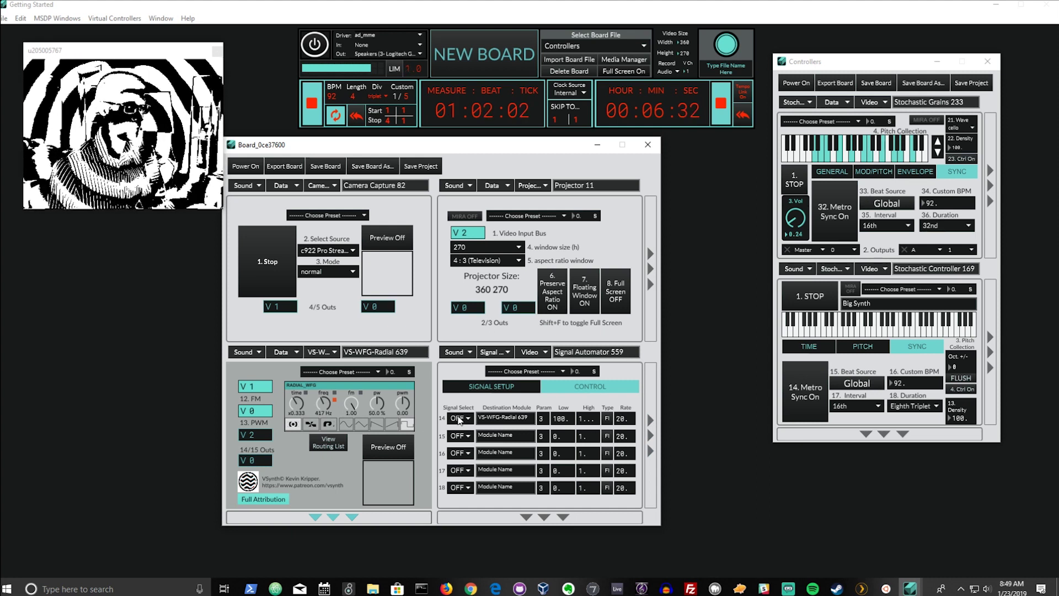
left_click(590, 386)
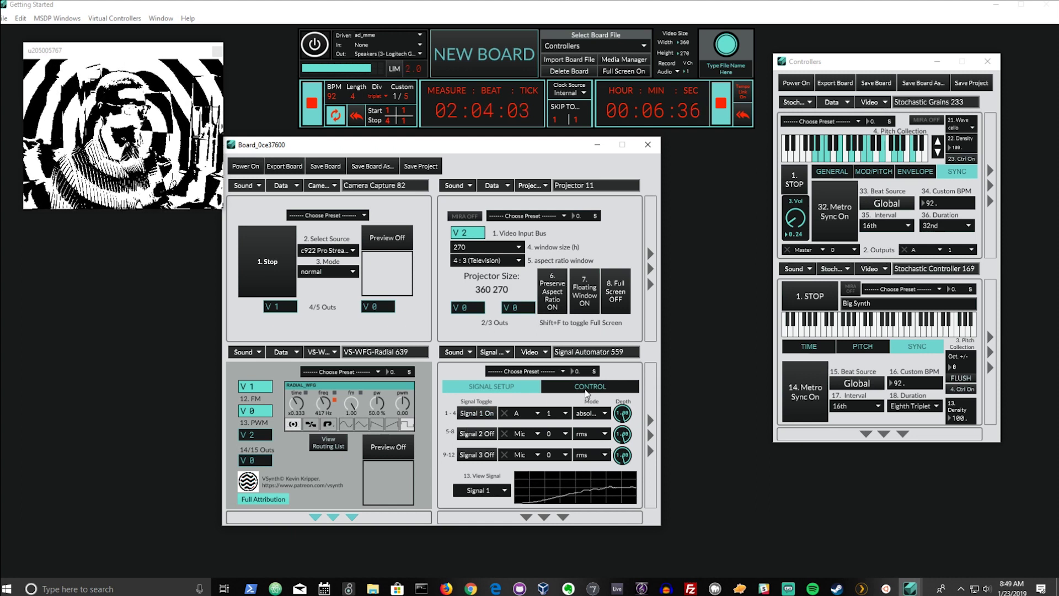
Step: Select signal 1 as the source for row 14 in the Signal Automator's control settings
left_click(465, 388)
left_click(466, 419)
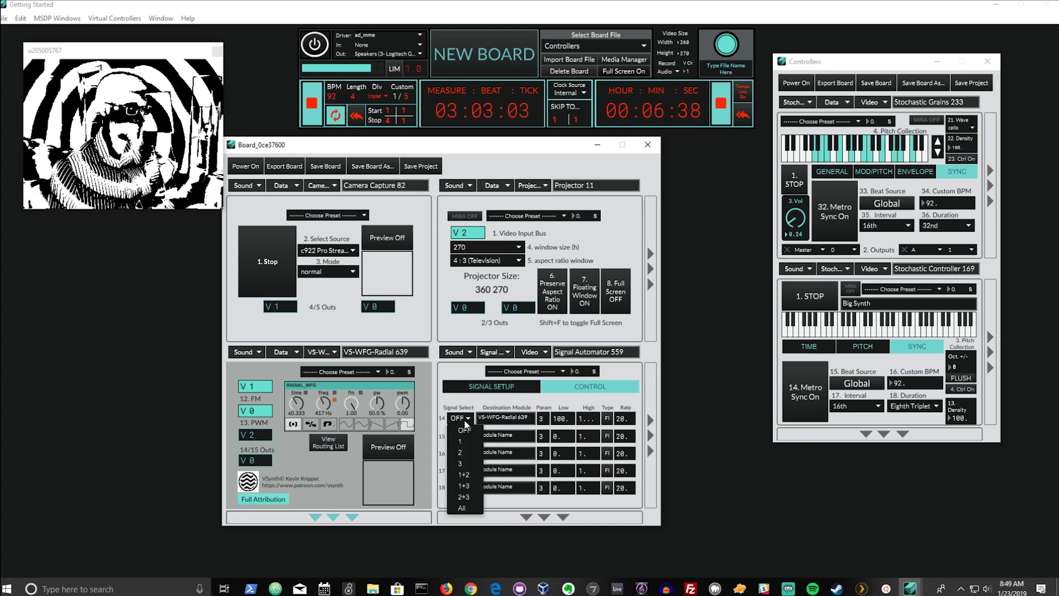
left_click(468, 440)
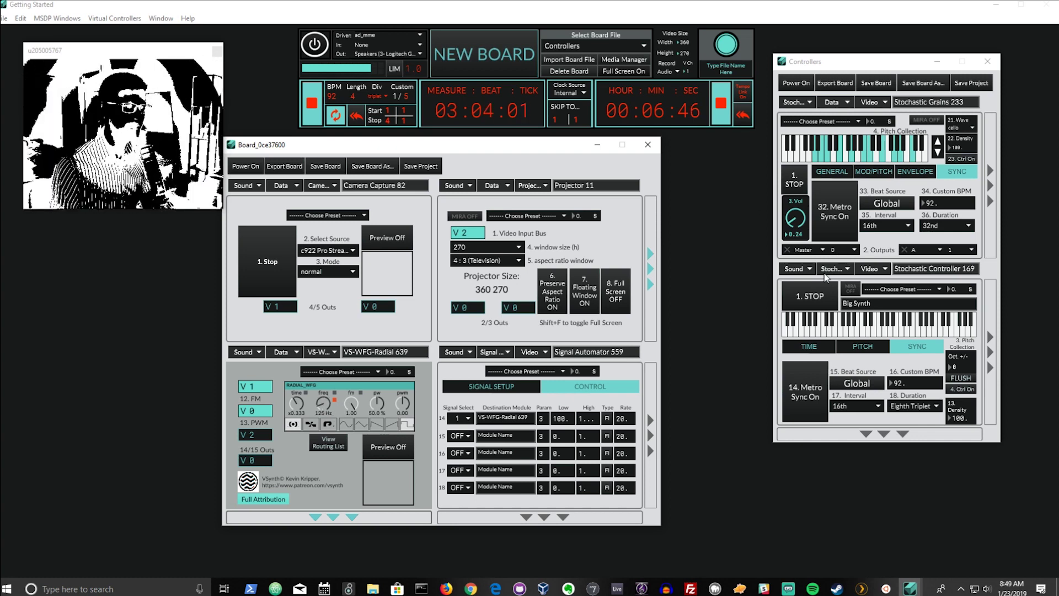
Step: Set the Master output channel of Stochastic Grains to Out and view Signal 1's waveform in the signal setup
left_click(852, 252)
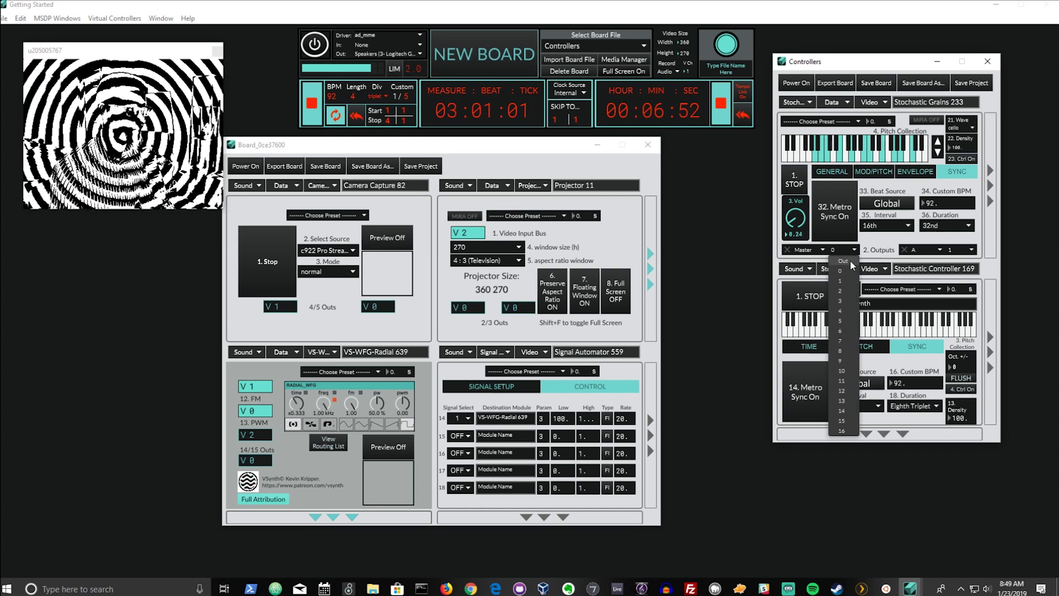
left_click(851, 261)
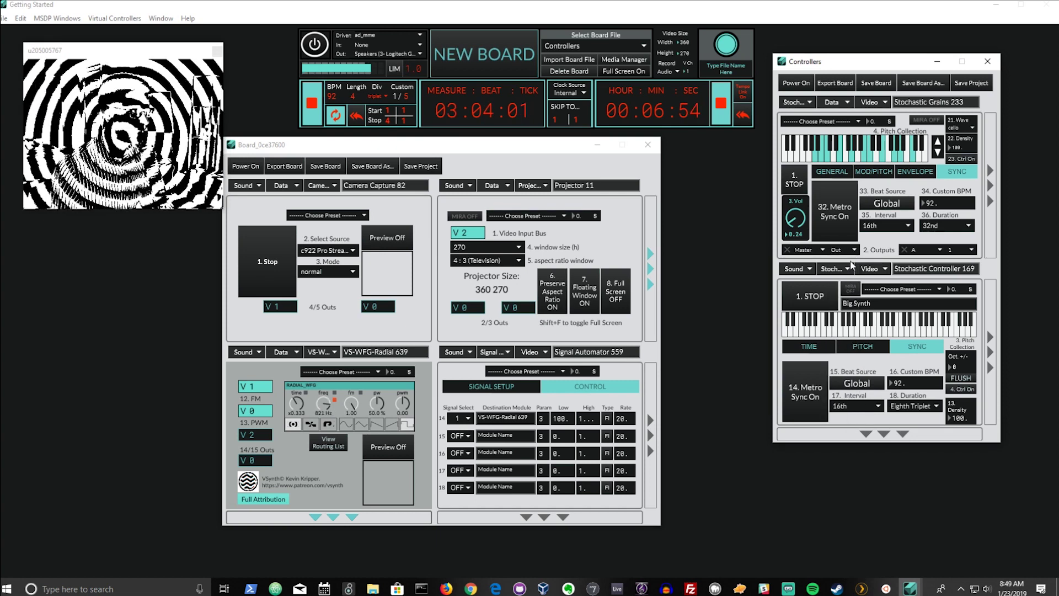
left_click(526, 380)
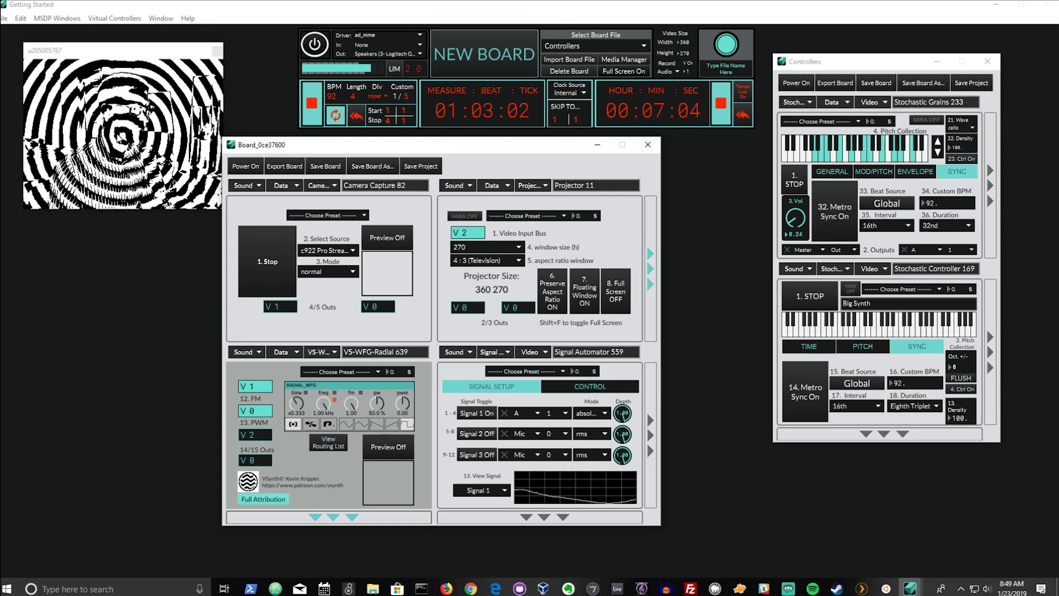
left_click(595, 389)
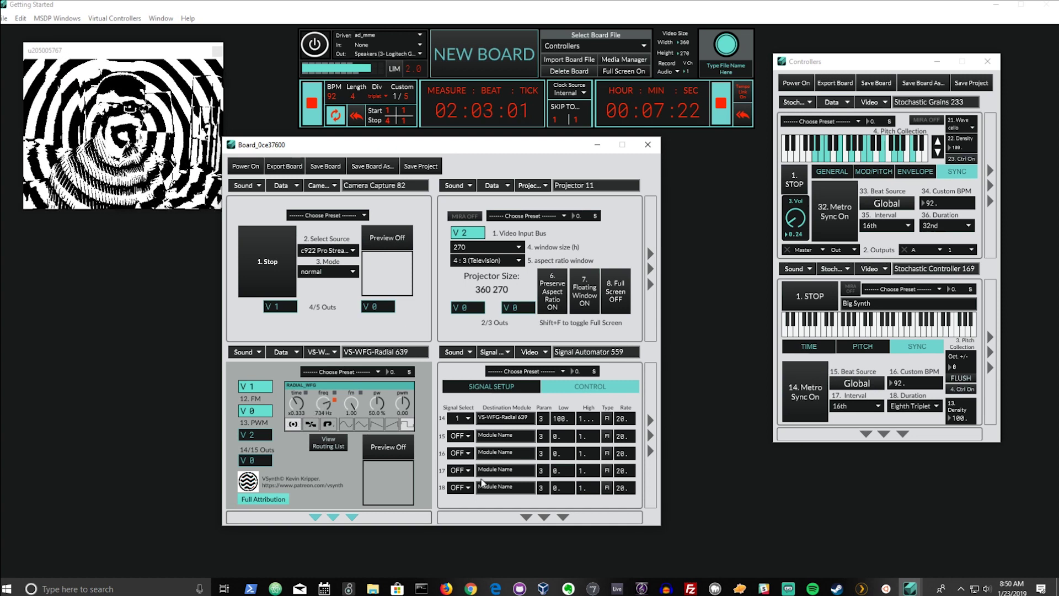
Step: Set row 14's signal selection to OFF and return the Master output channel of Stochastic Grains to 0
left_click(460, 418)
left_click(466, 431)
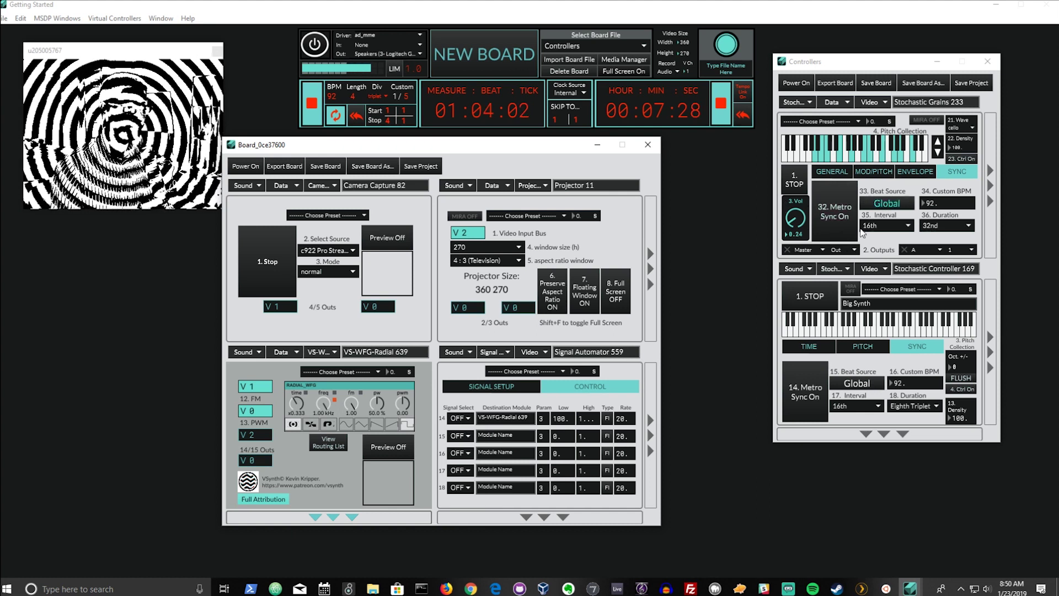
left_click(839, 250)
left_click(841, 269)
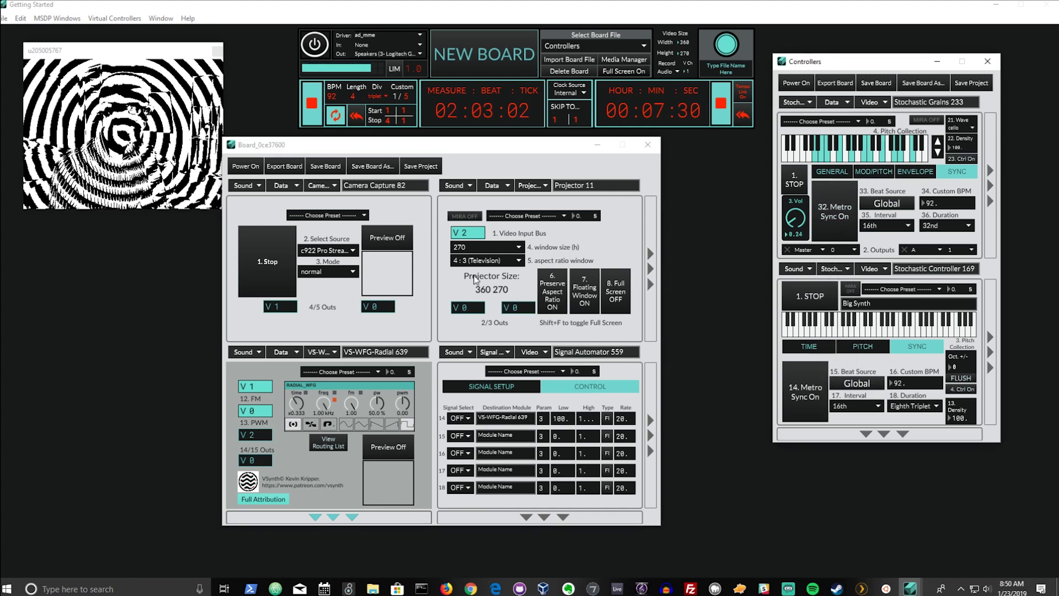
Step: Expand the board with a new slot beside the Signal Automator and load an LFO Automator into it
left_click_drag(351, 151, 374, 158)
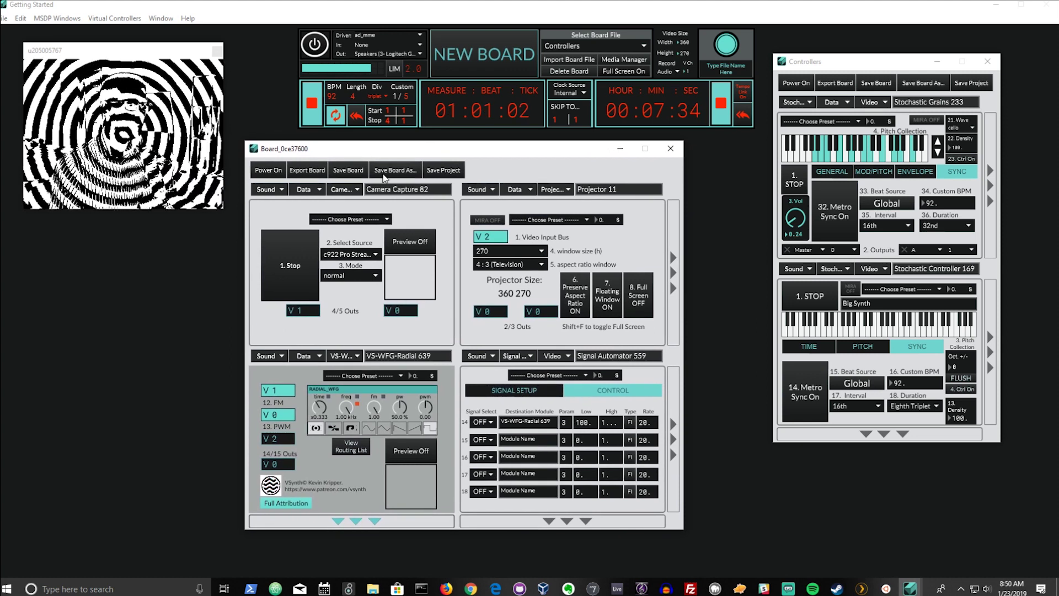
left_click_drag(400, 156, 392, 149)
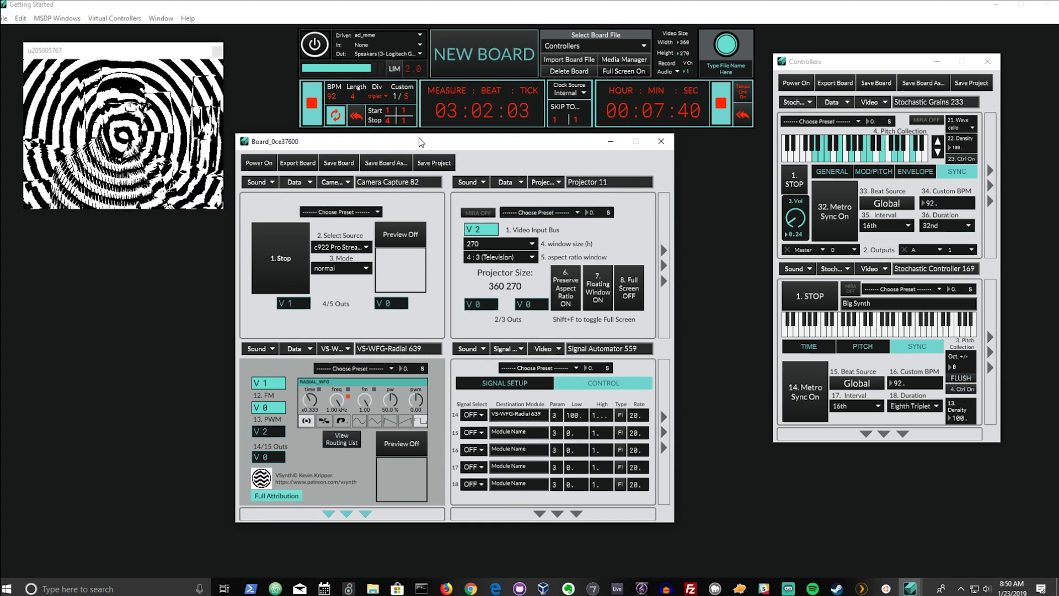
left_click(663, 416)
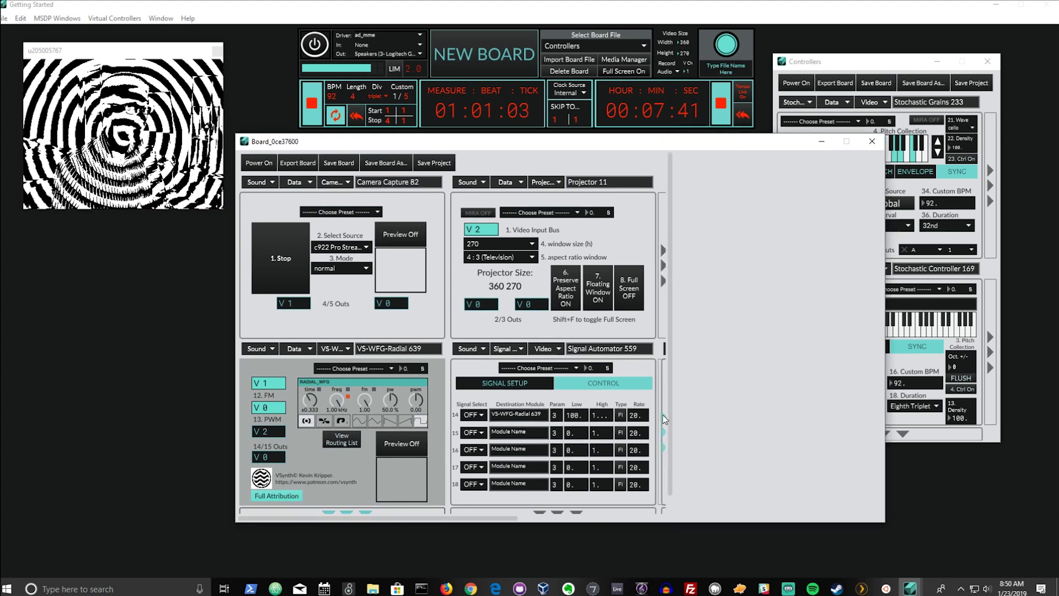
left_click(727, 352)
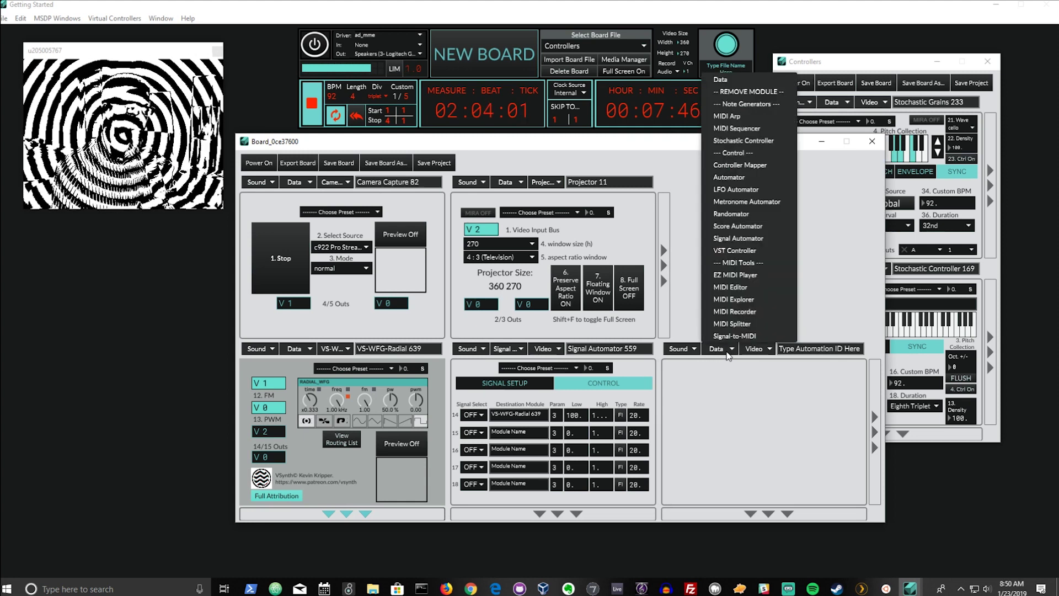
left_click(731, 191)
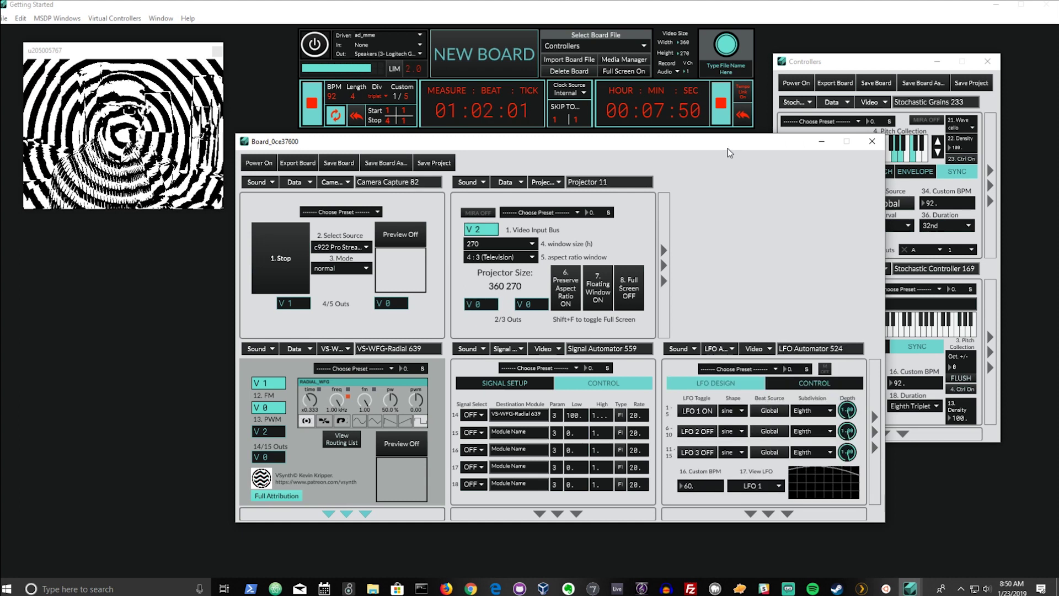
Step: Reposition the board window and compare the Signal Automator's signal setup with the LFO Automator's design settings
left_click_drag(729, 153, 571, 162)
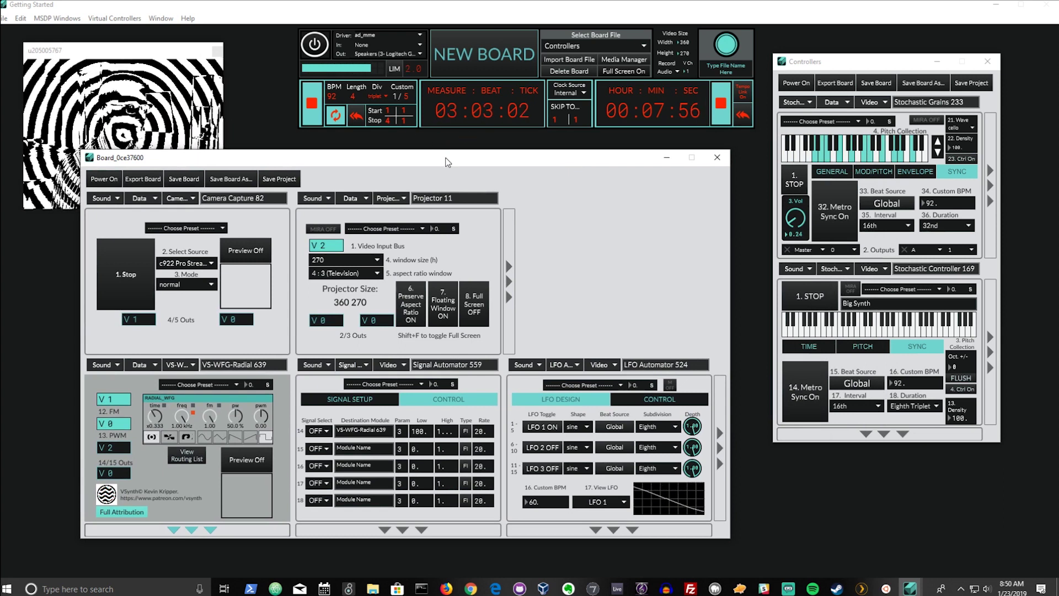
left_click_drag(447, 161, 477, 141)
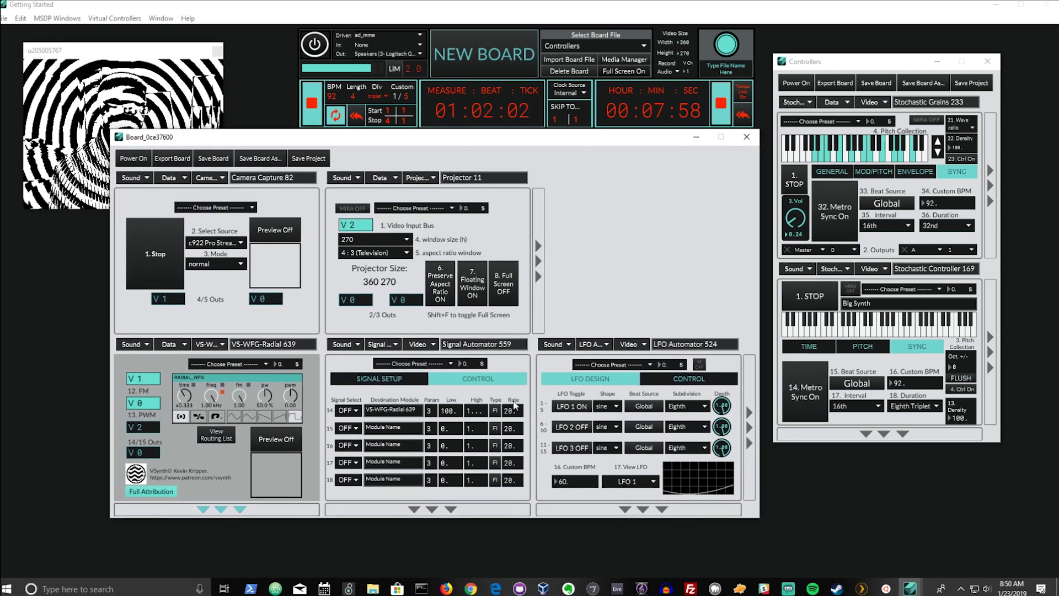
left_click(379, 379)
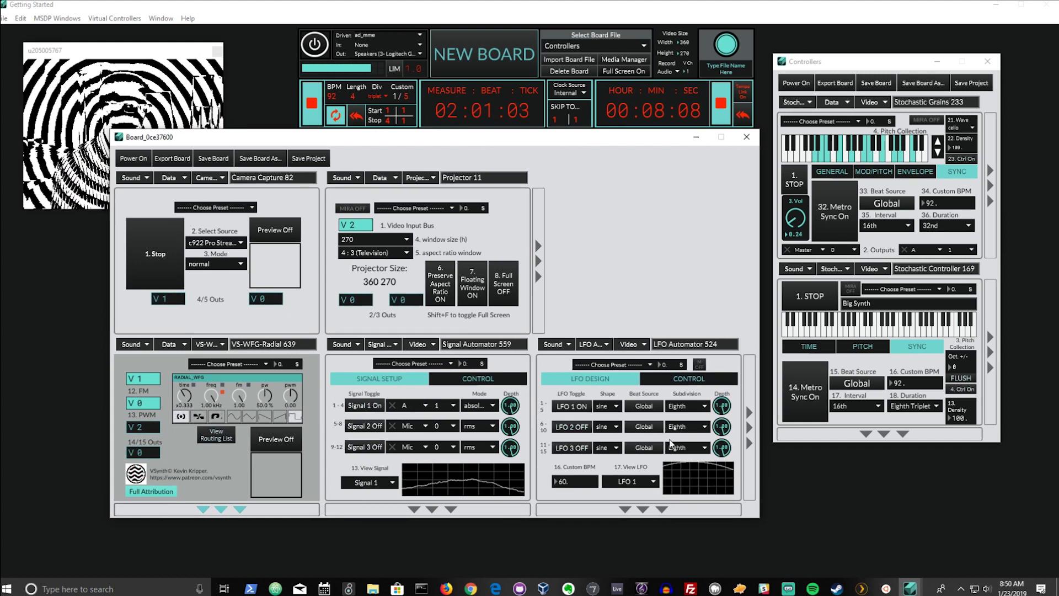
left_click_drag(375, 98, 349, 45)
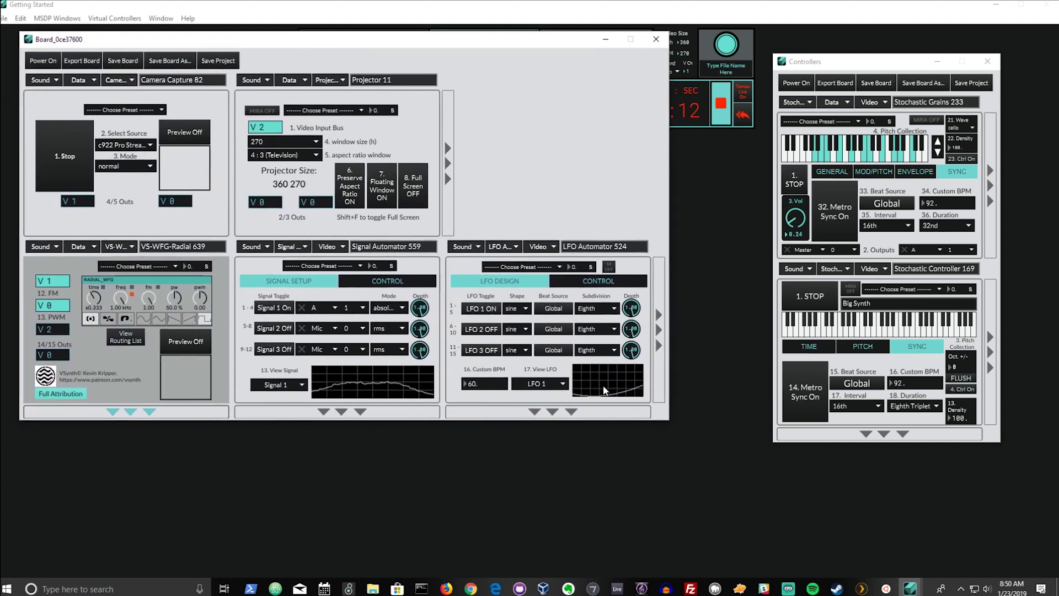
Step: Try turning LFO 2 and LFO 3 on, and switch both back off
left_click(490, 330)
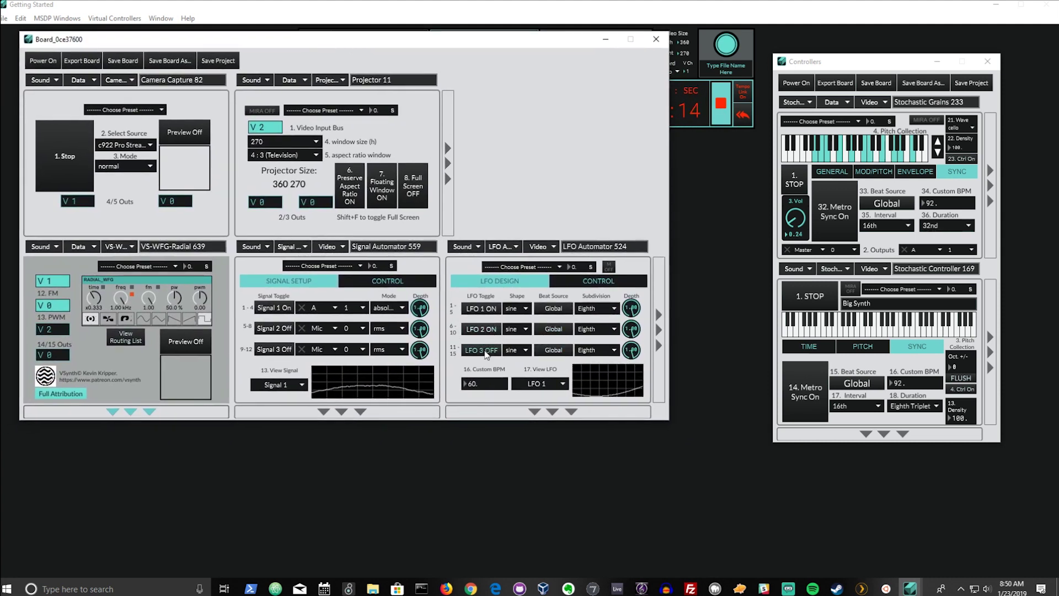
left_click(488, 350)
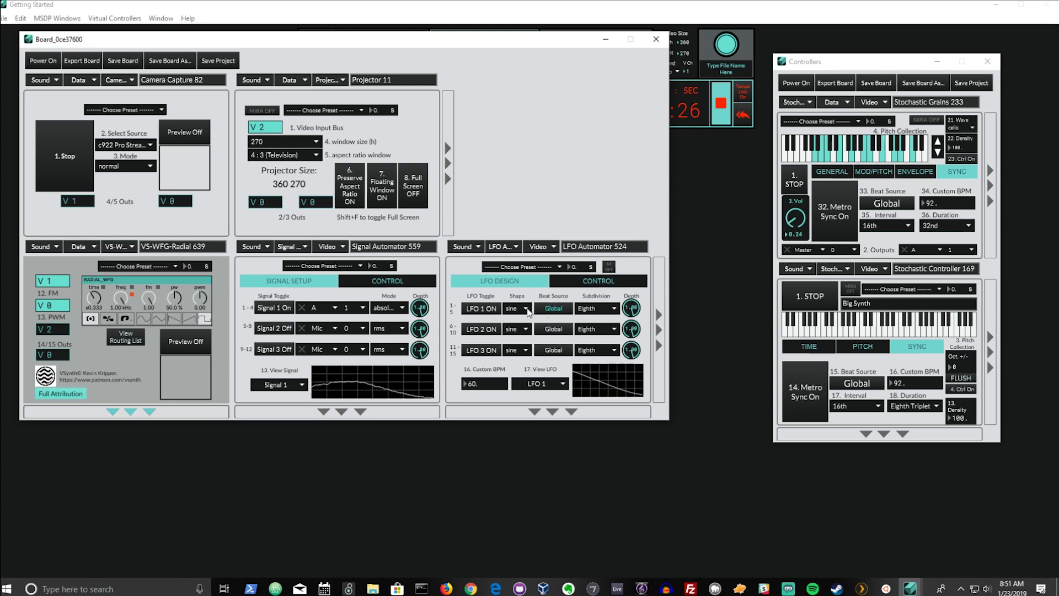
left_click(489, 330)
left_click(491, 351)
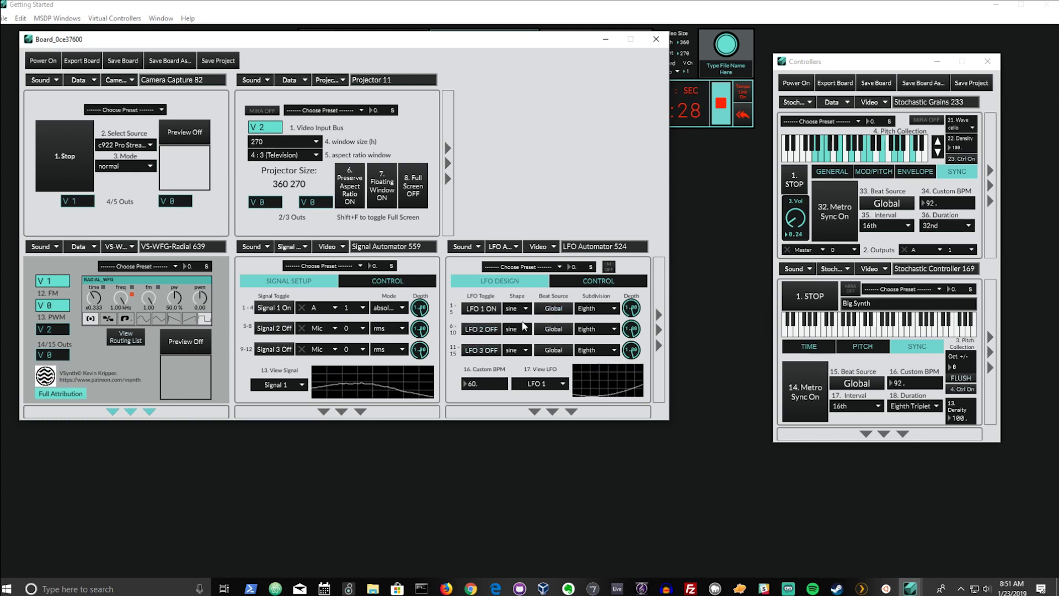
Step: Try several wave shapes for LFO 1, including a vgame shape and epiano, and set it back to sine
left_click_drag(500, 44, 646, 142)
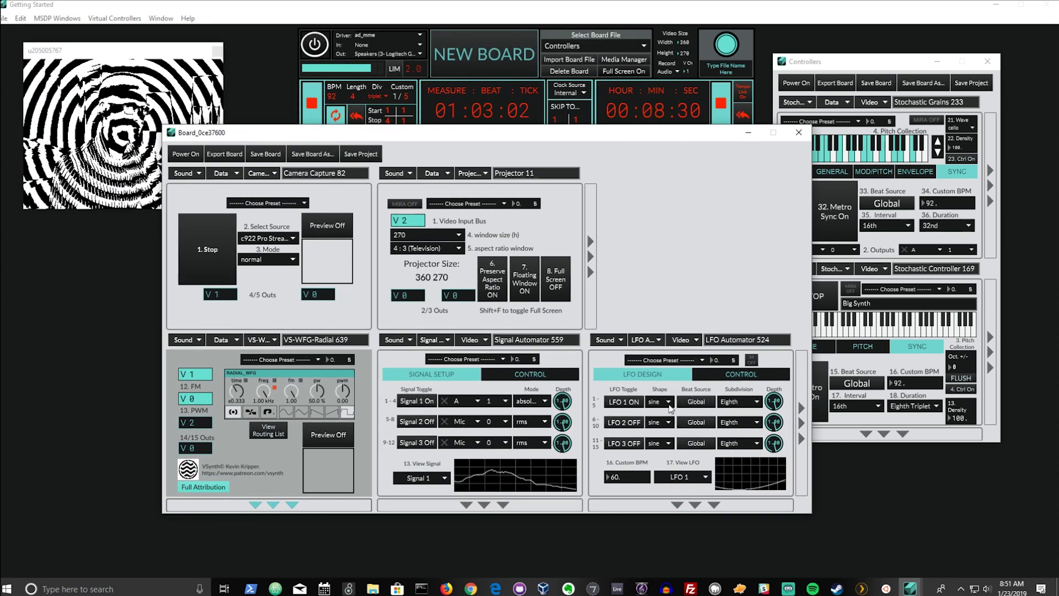
left_click(669, 389)
left_click(671, 338)
left_click(668, 401)
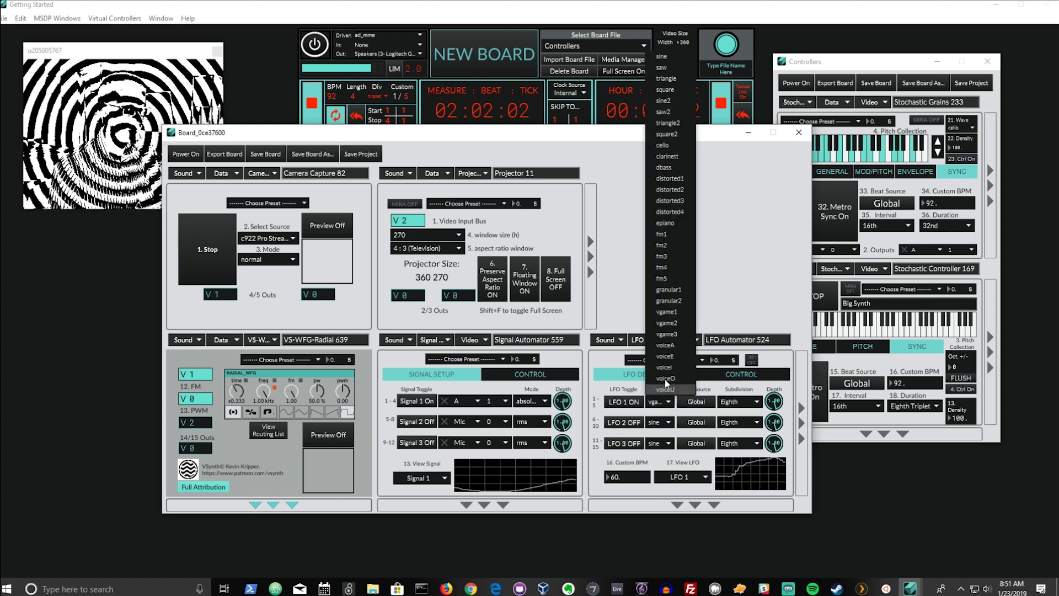
left_click(676, 356)
left_click(668, 401)
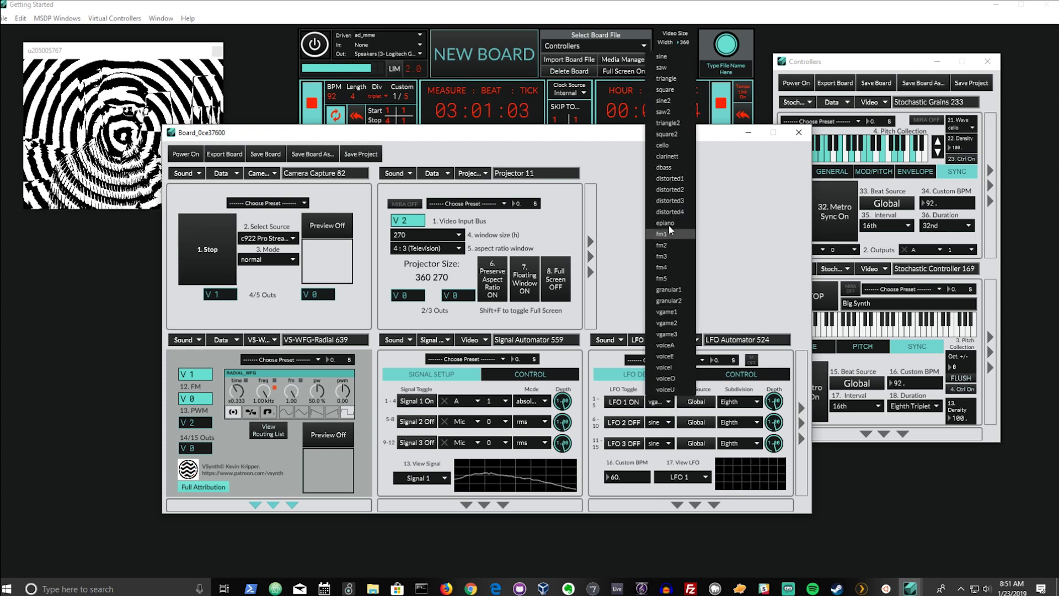
left_click(671, 243)
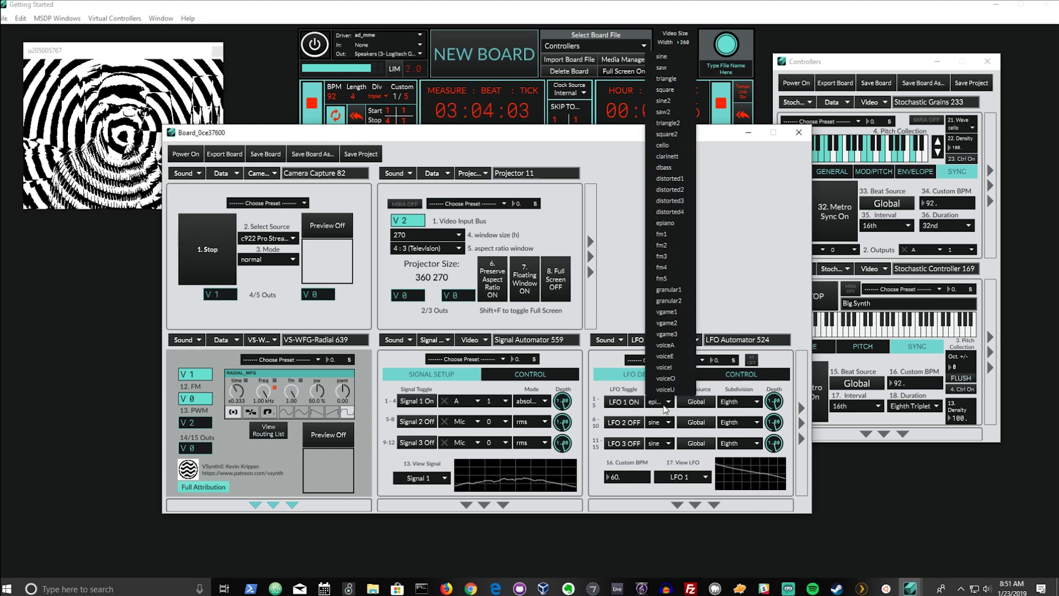
left_click(668, 401)
left_click(672, 57)
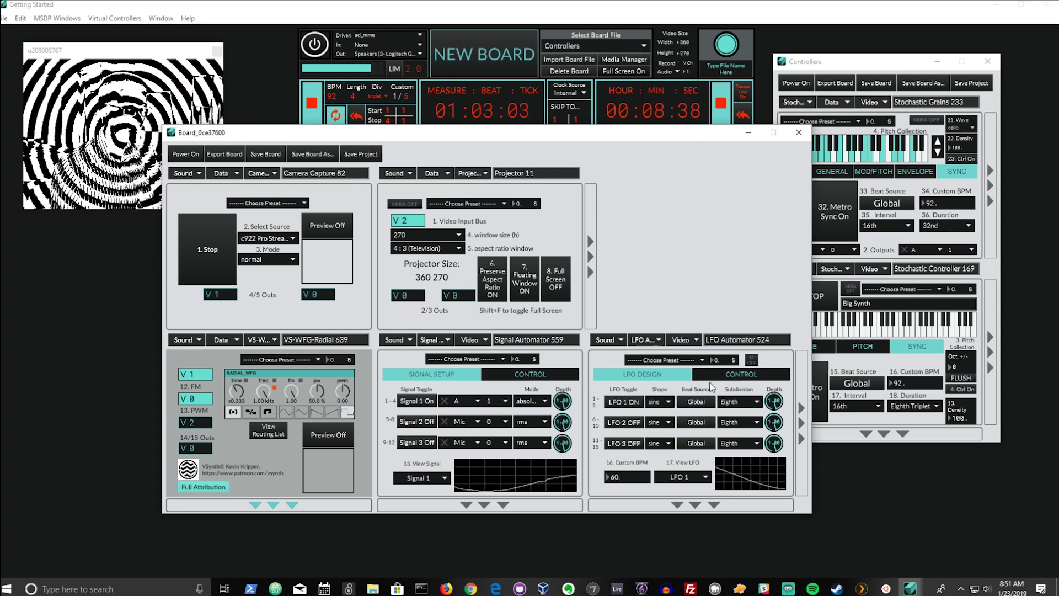
Step: Set LFO 1's subdivision to Whole
left_click(739, 401)
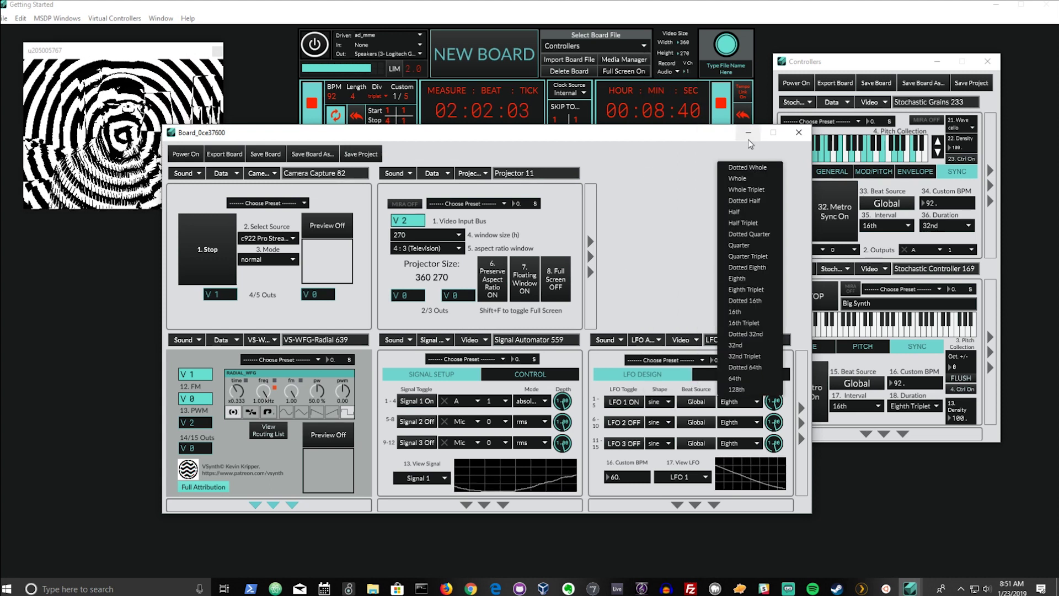
left_click(753, 179)
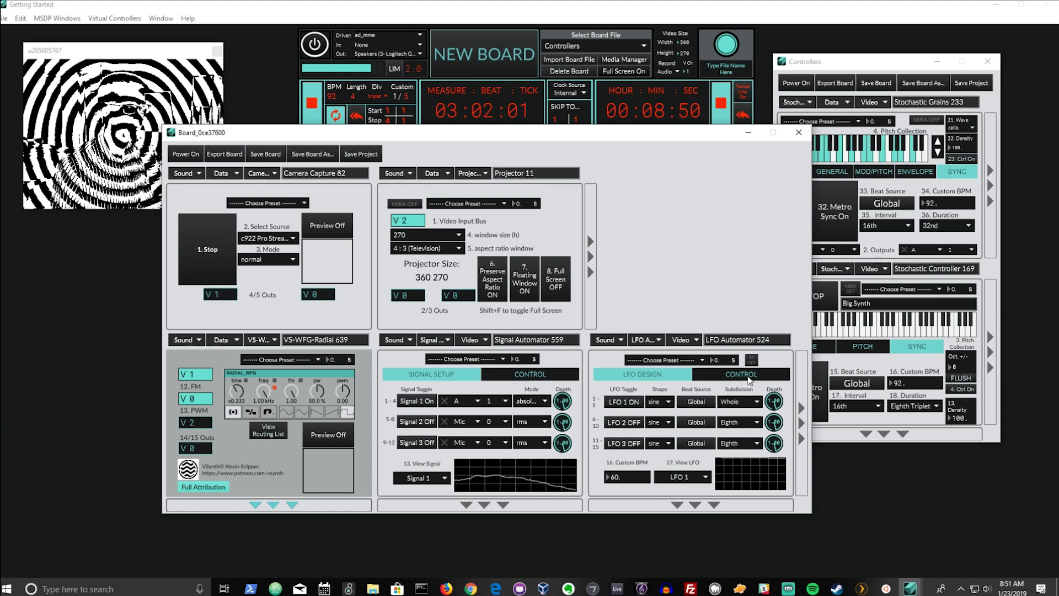
Step: Copy the destination module VS-WFG-Radial 639 from the Signal Automator's row 14 into row 18 of the LFO Automator's control settings
left_click(532, 377)
left_click(533, 379)
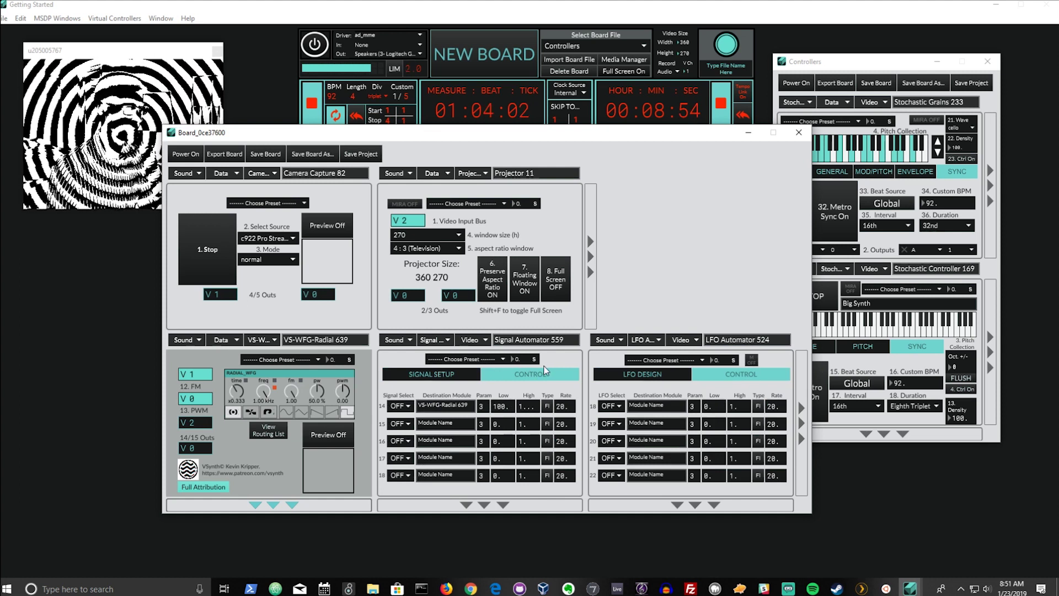
left_click(436, 405)
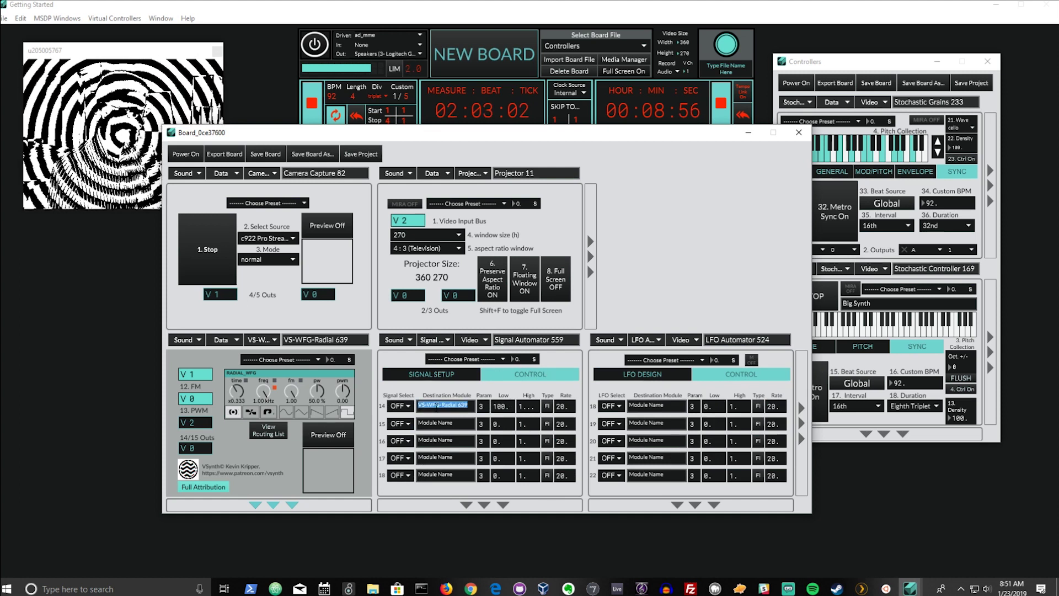
key("ctrl+c")
left_click(651, 405)
key("ctrl+v")
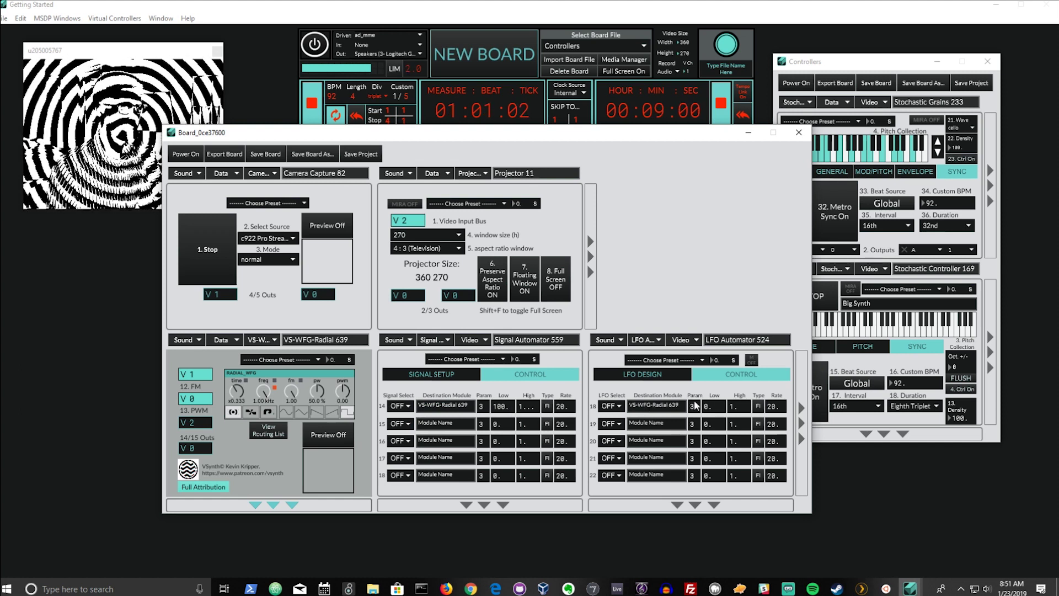
Step: Set the low value to 100 and the high value to 1000 in row 18 of the LFO Automator
left_click(709, 406)
type("100")
left_click(739, 407)
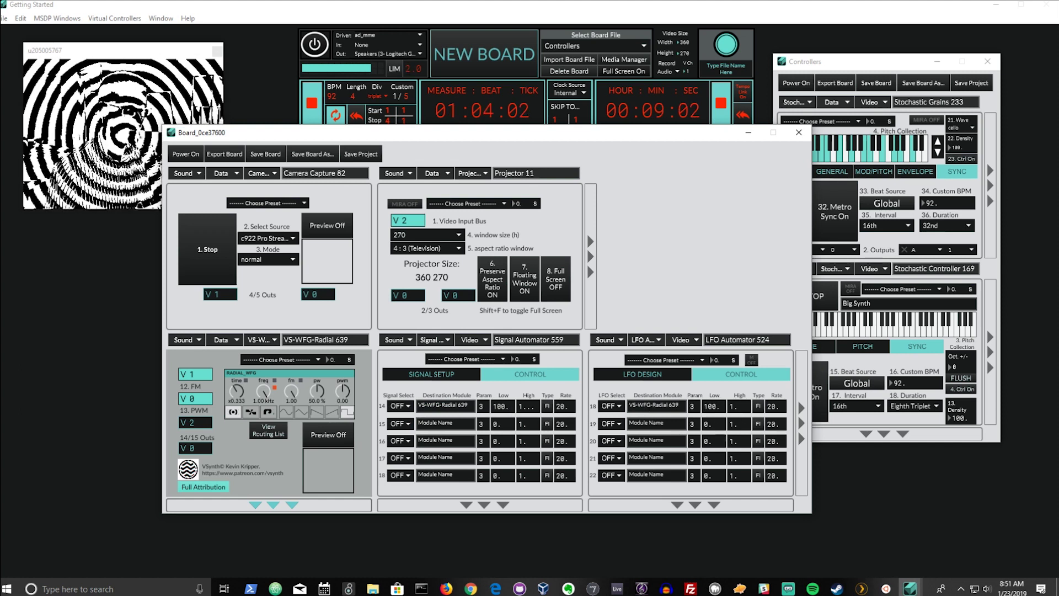
type("1000")
key("Return")
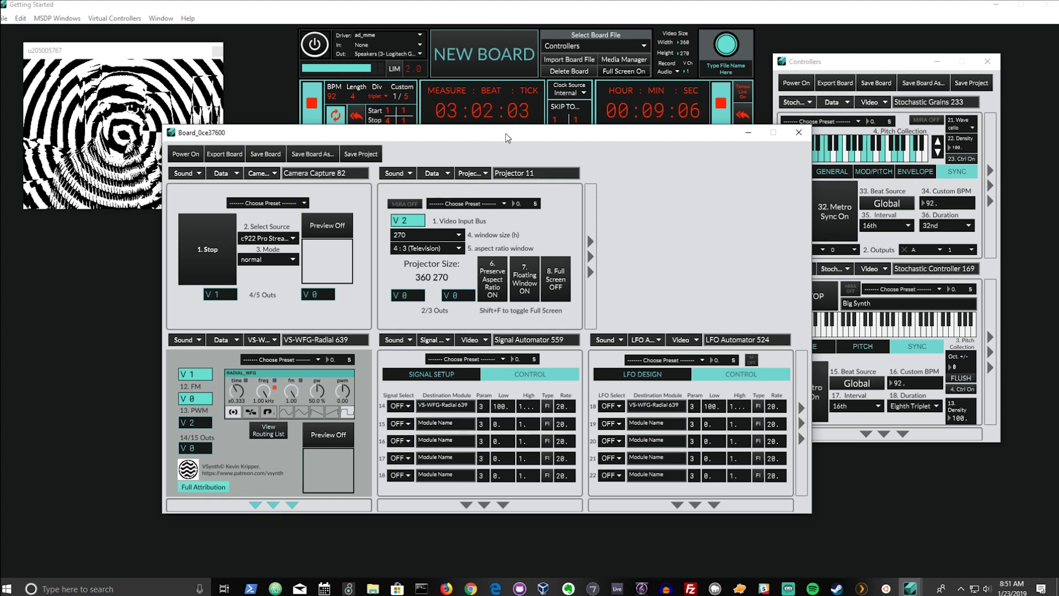
Step: Choose an LFO source for row 18, return to the LFO design settings, and raise the radial module's freq to about 1.20 kHz
left_click_drag(505, 137, 585, 77)
left_click(696, 346)
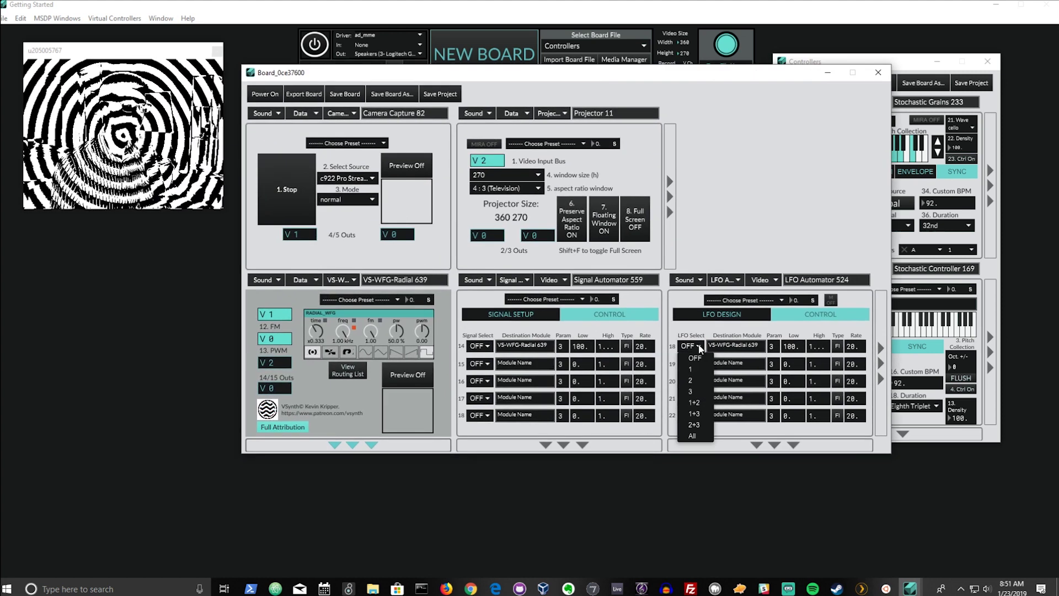
left_click(698, 380)
left_click(716, 316)
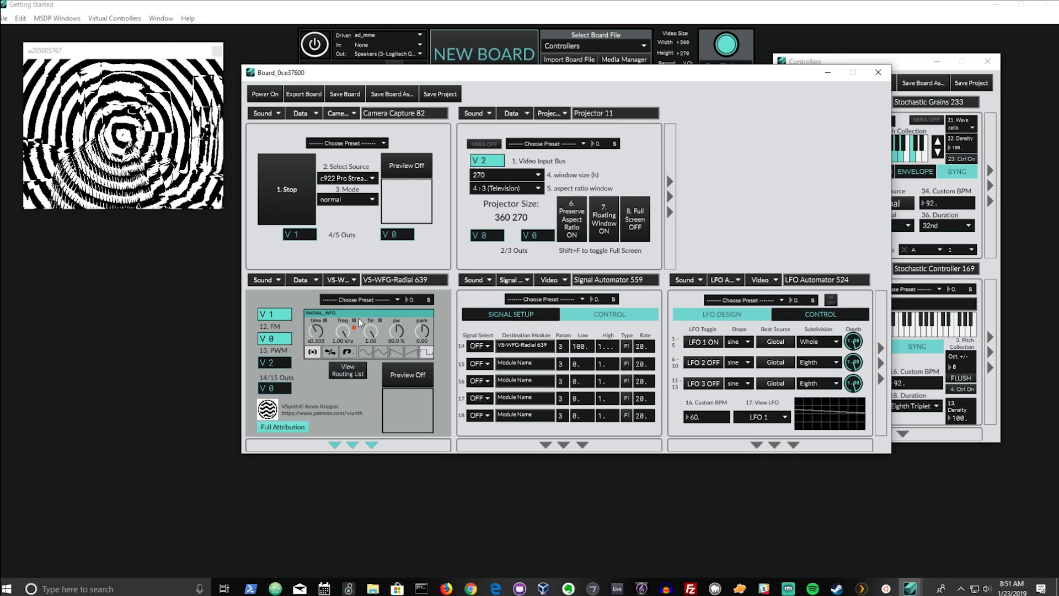
mouse_move(354, 330)
left_mouse_down()
mouse_move(348, 346)
mouse_move(343, 329)
left_mouse_up()
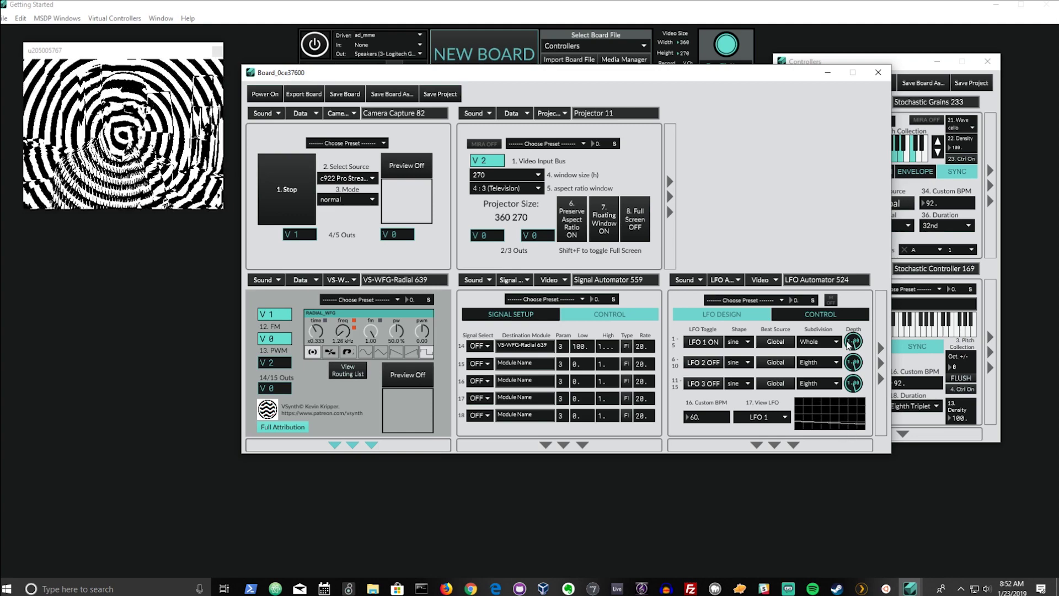
Step: Show the LFO Automator's control settings and set Stochastic Grains 233's Master output channel to Out
left_click(835, 318)
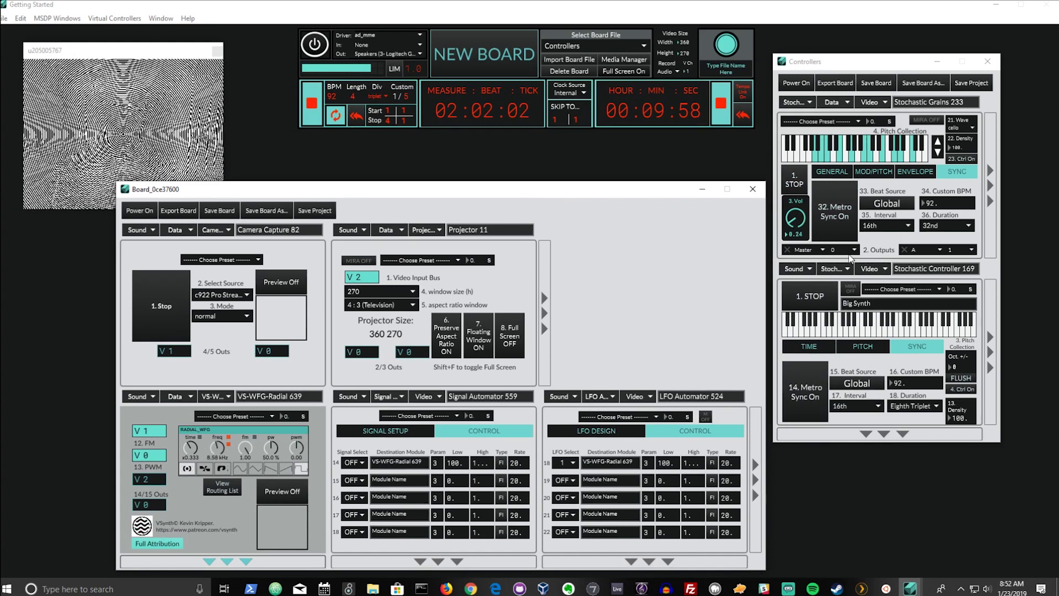
left_click(854, 252)
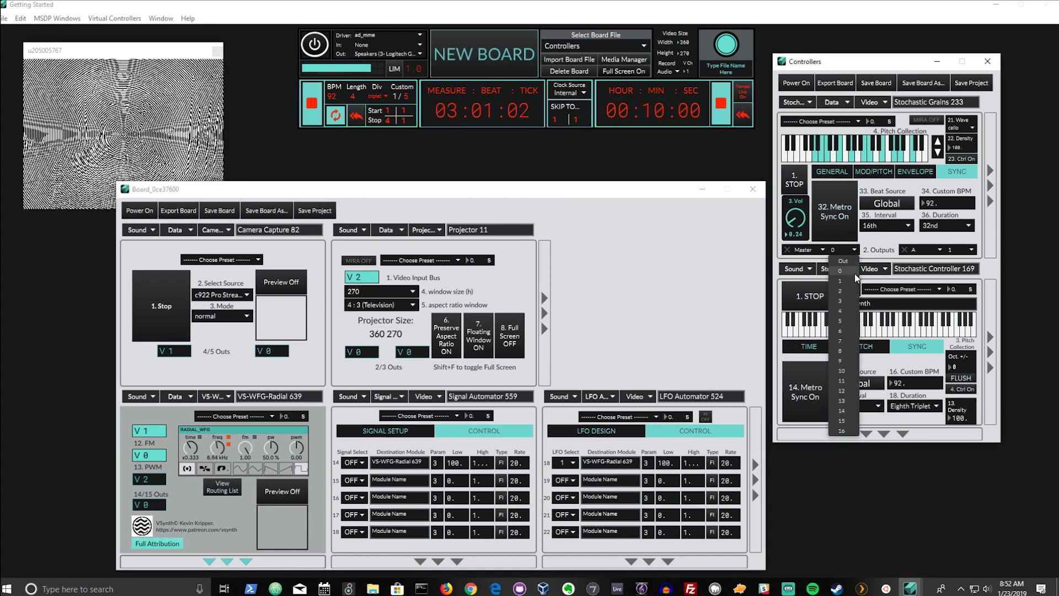
left_click(851, 261)
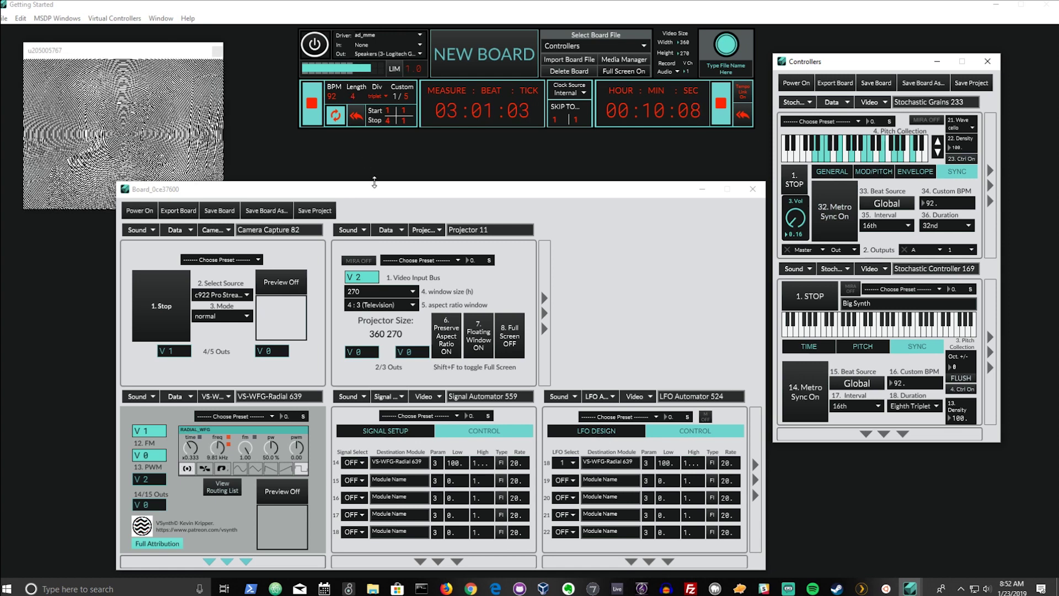
left_click_drag(375, 189, 377, 164)
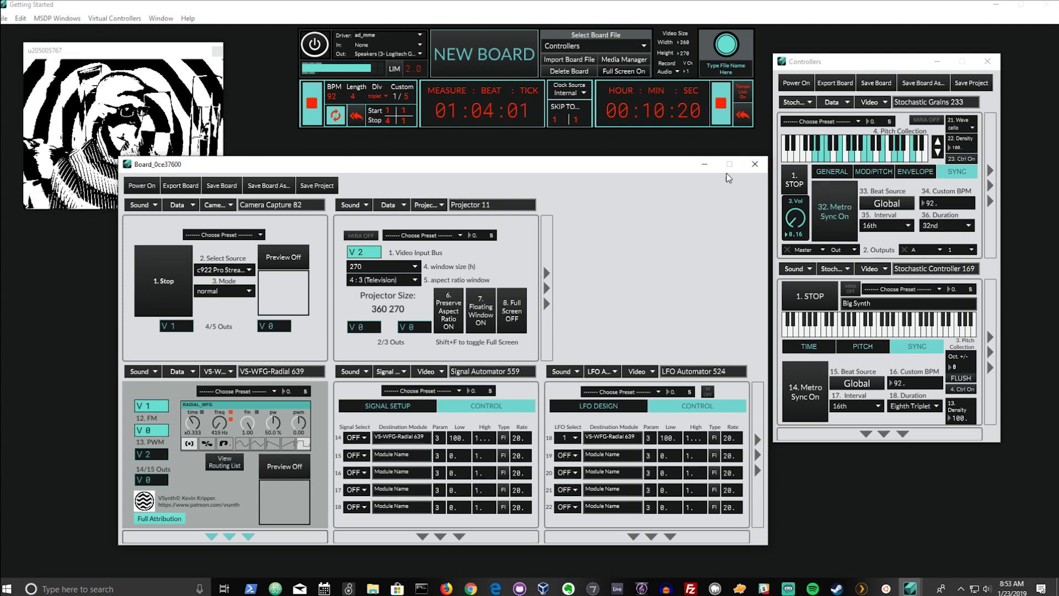
left_click(312, 102)
left_click_drag(353, 71, 323, 73)
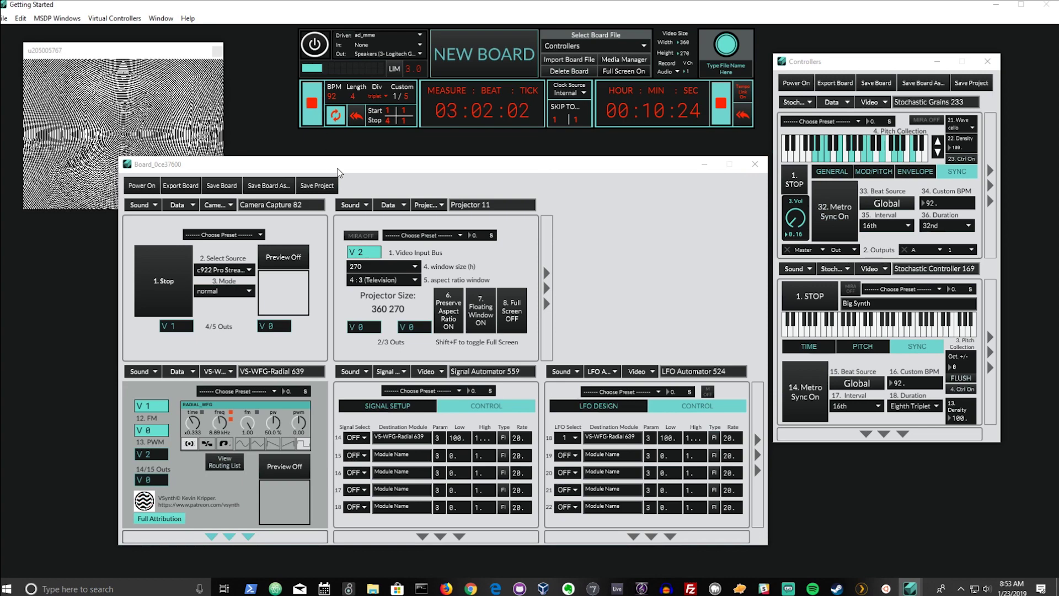
mouse_move(343, 171)
left_mouse_down()
mouse_move(426, 165)
mouse_move(339, 162)
left_mouse_up()
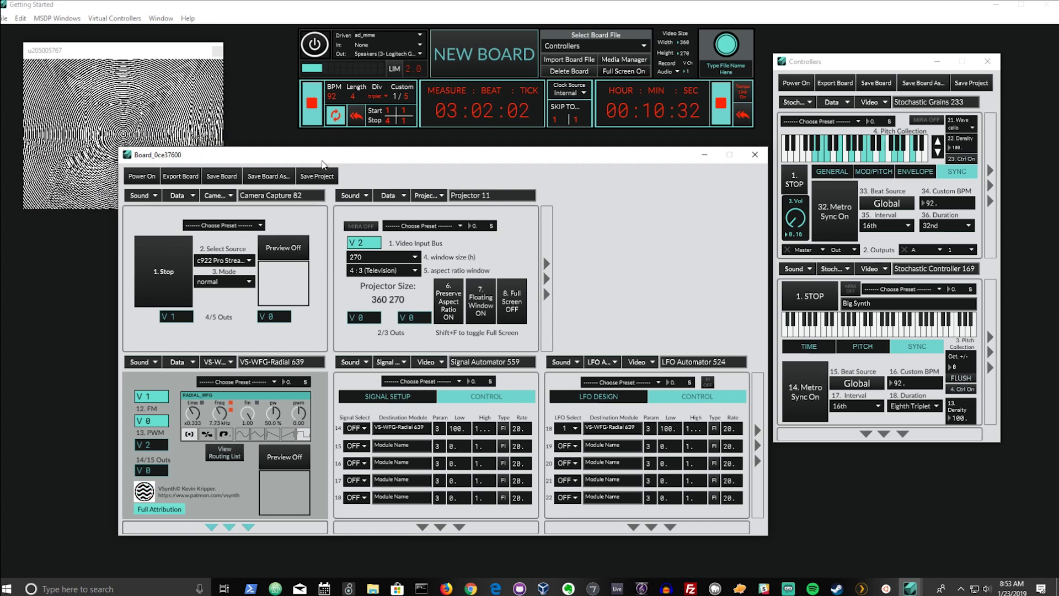
left_click_drag(323, 161, 426, 170)
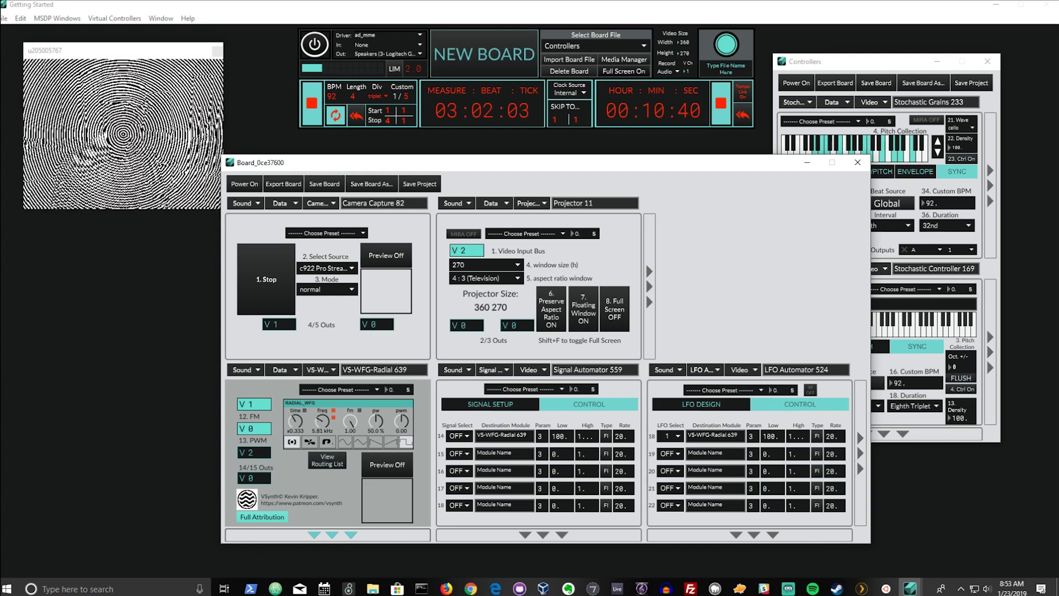
Step: Name the recording file Getting Started Sounds
left_click(732, 45)
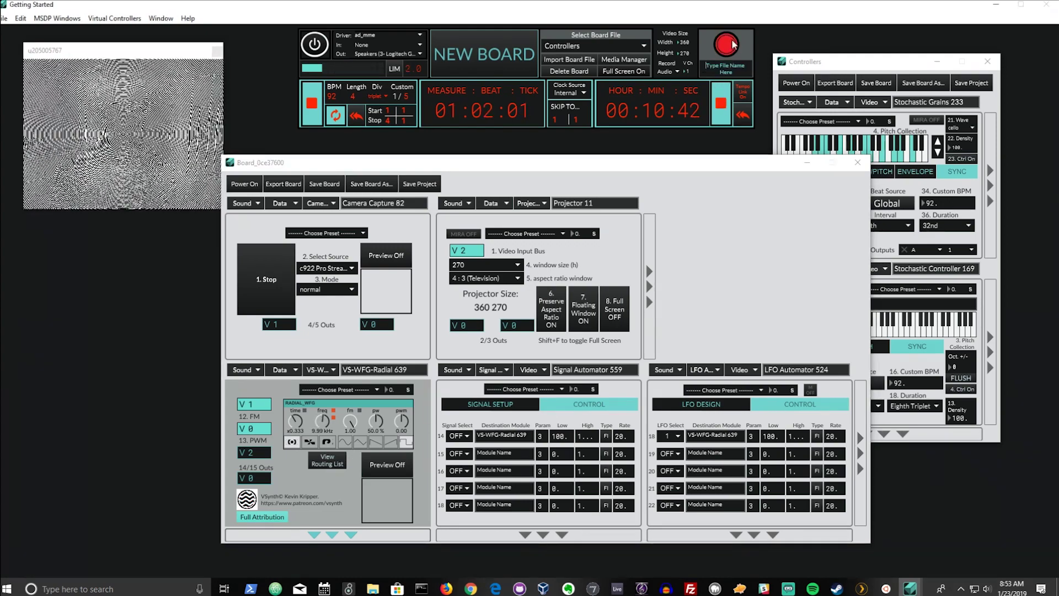
left_click(726, 46)
left_click(711, 67)
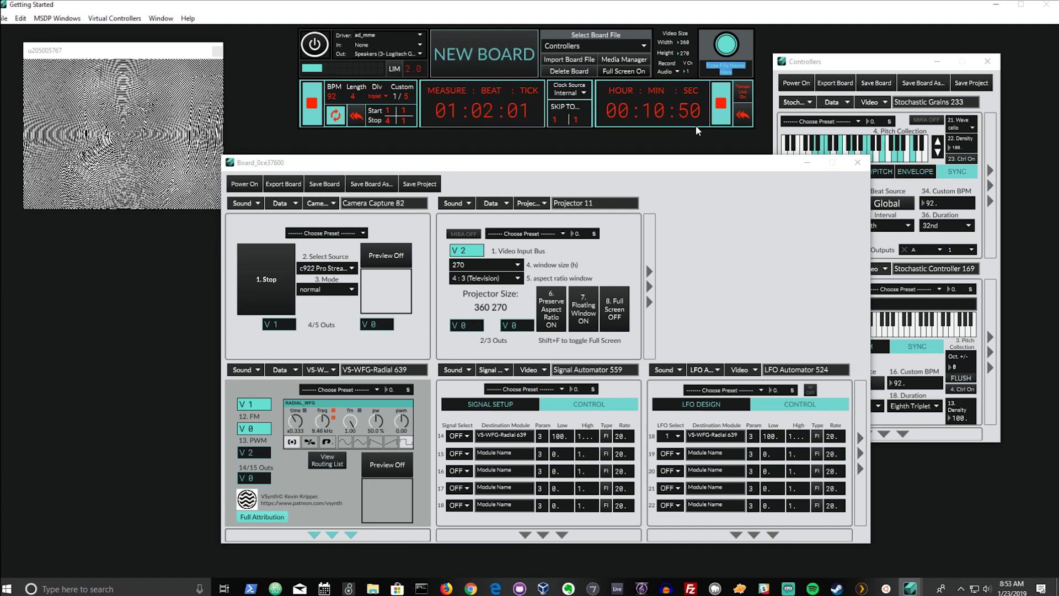
type("Getti")
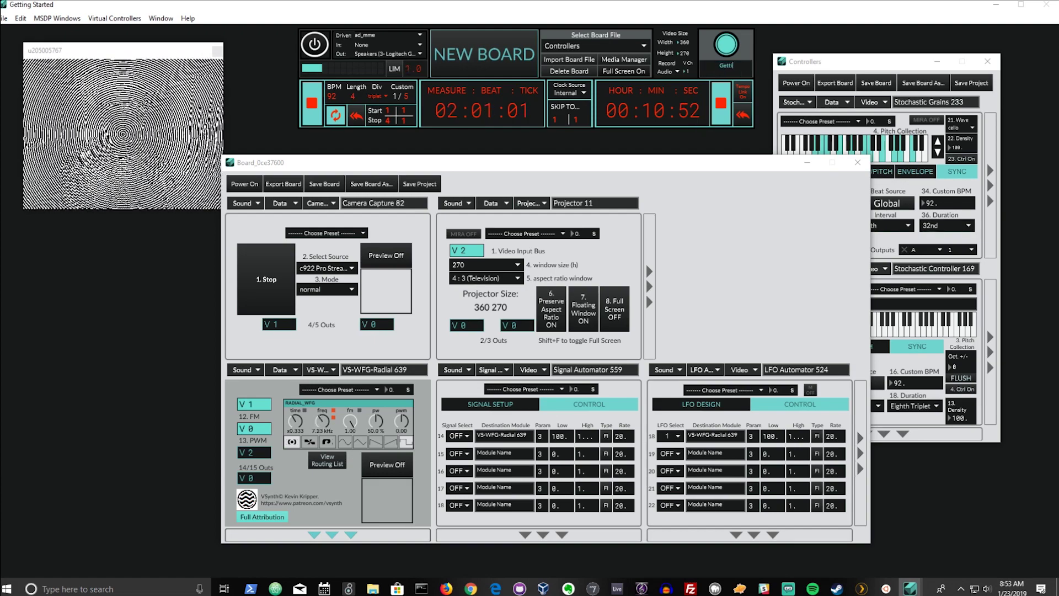
type("ng Started Sounds")
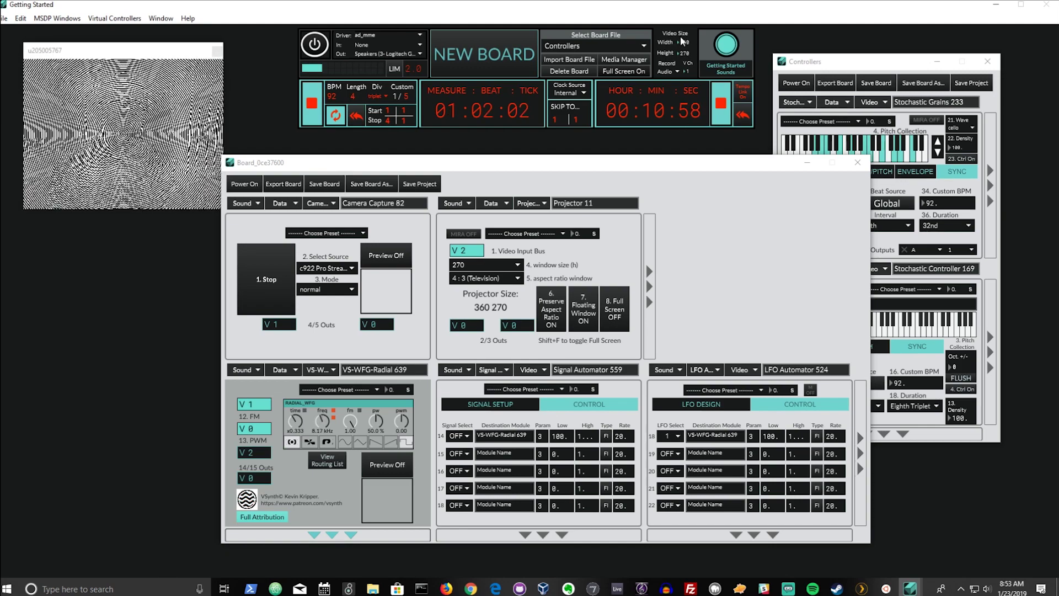
Step: Set the recording type to V+A so that video and audio are captured as separate files
left_click(674, 74)
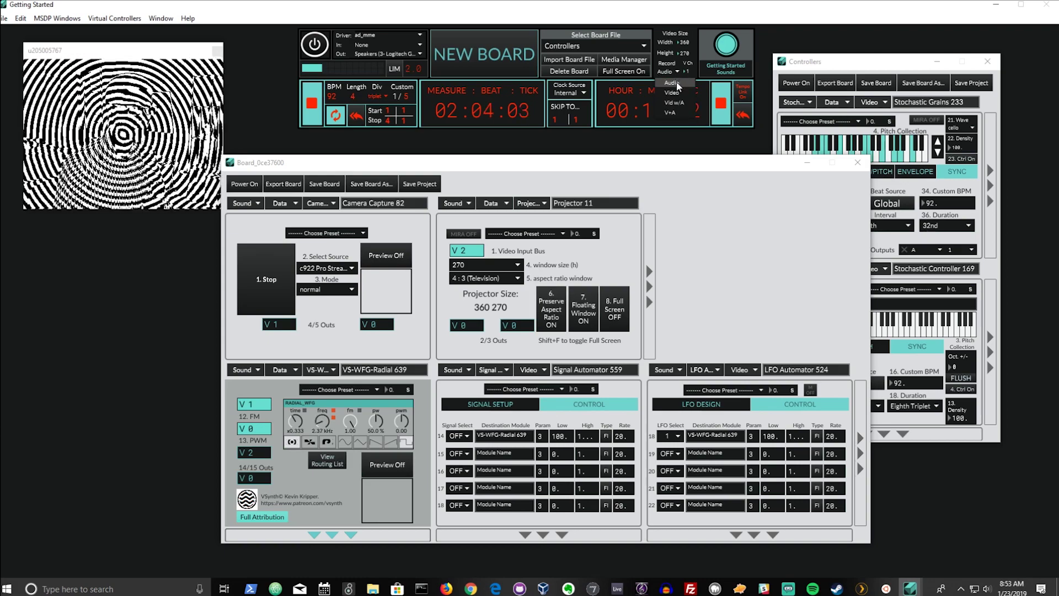
left_click(683, 113)
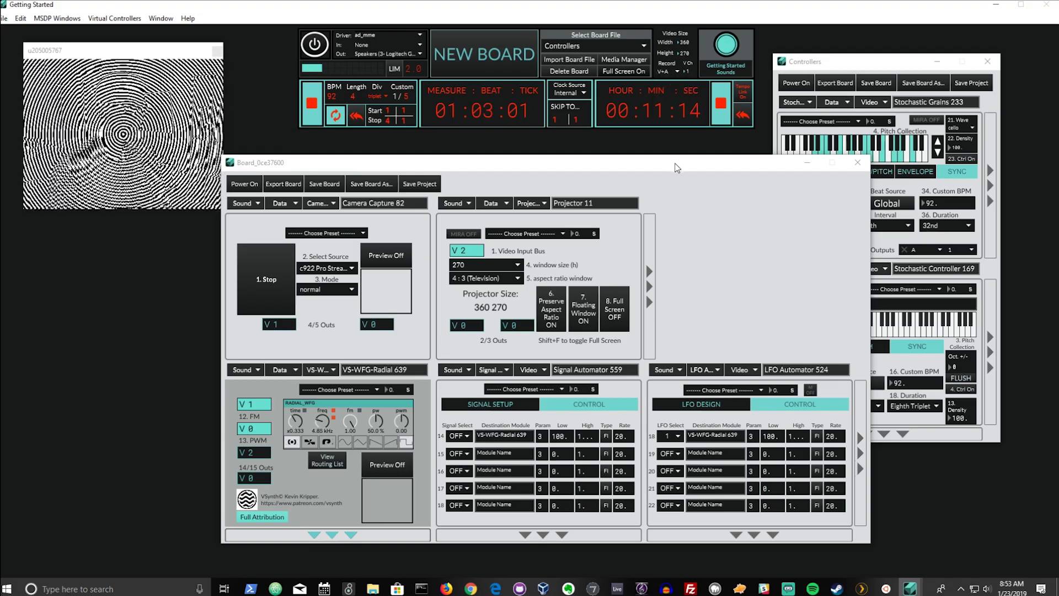
left_click_drag(675, 166, 686, 156)
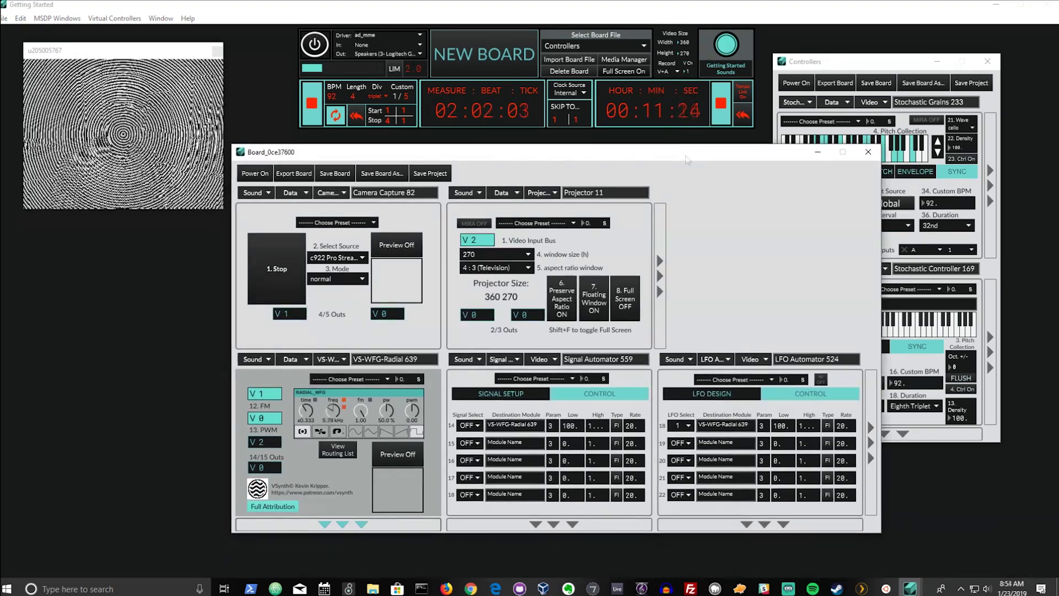
left_click(665, 72)
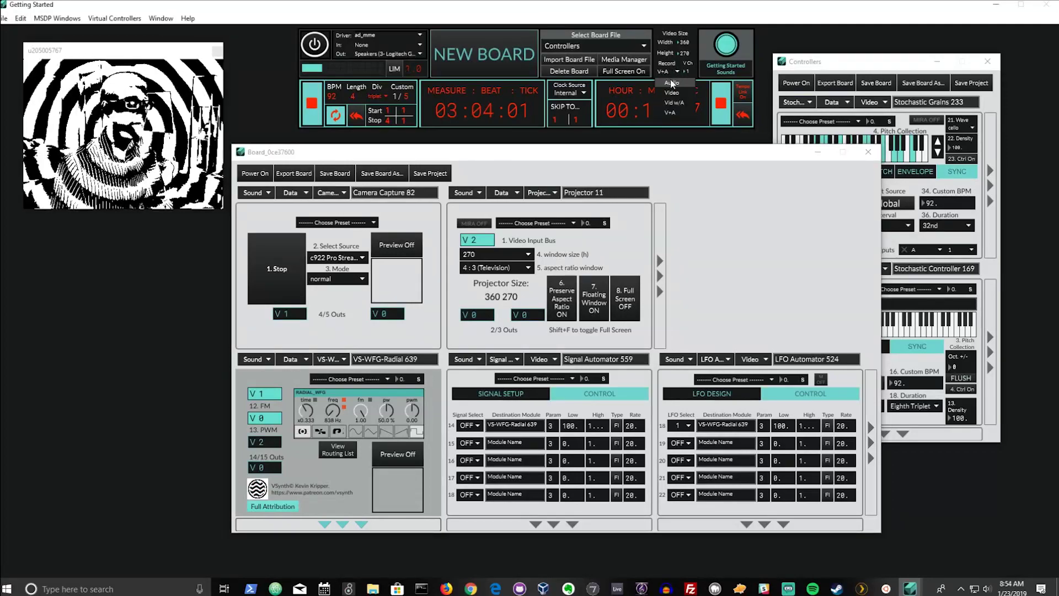
left_click(676, 112)
Step: Set the recorded video channel to 2 and record a short take, raising the master volume and lowering it partway before stopping
left_click(727, 47)
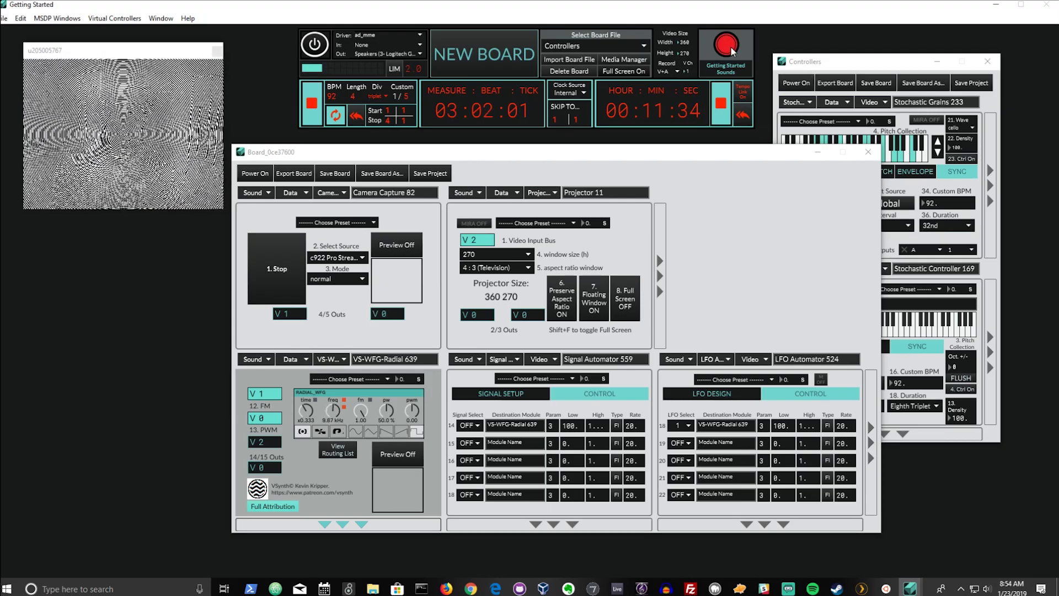
left_click(728, 48)
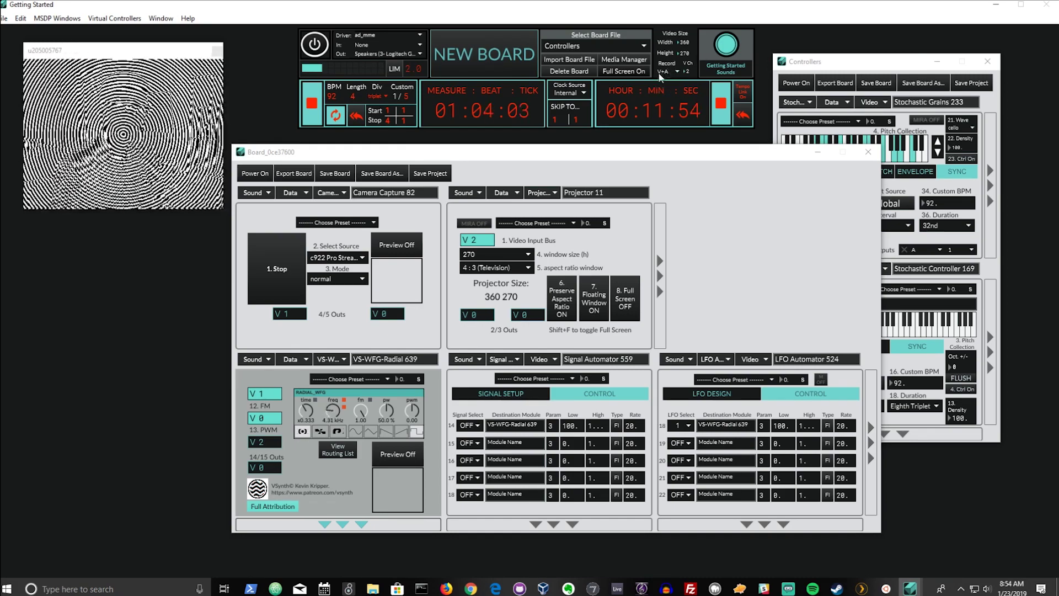
left_click(732, 46)
left_click(736, 45)
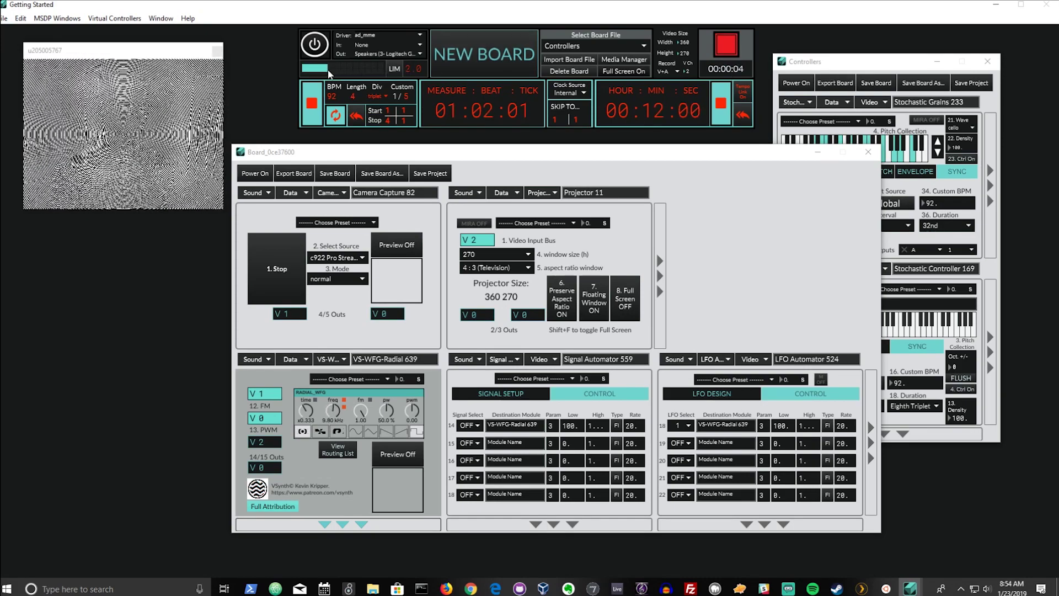
left_click_drag(338, 75, 374, 76)
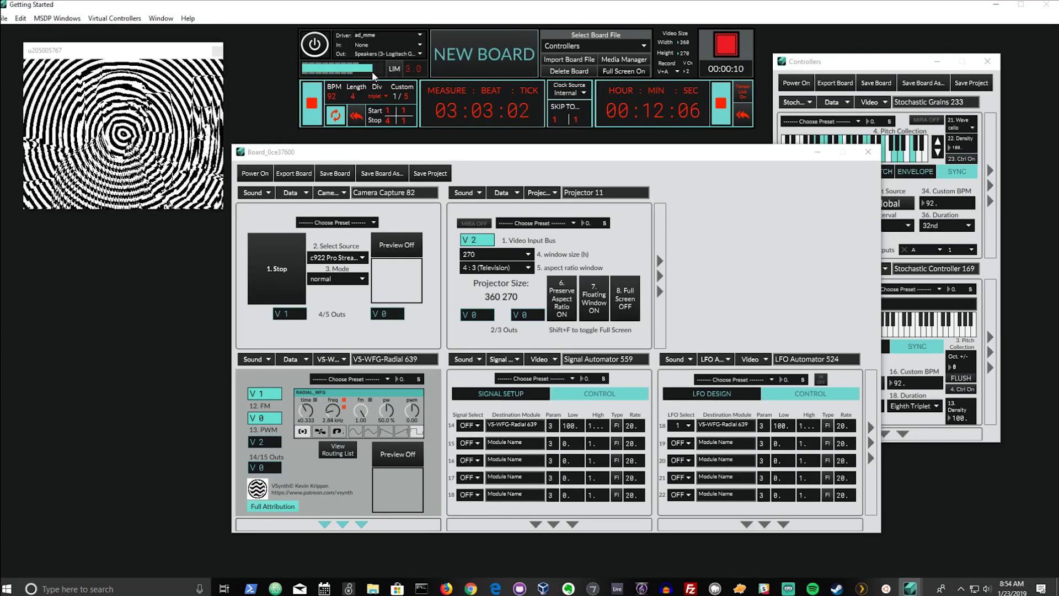
left_click_drag(374, 75, 353, 74)
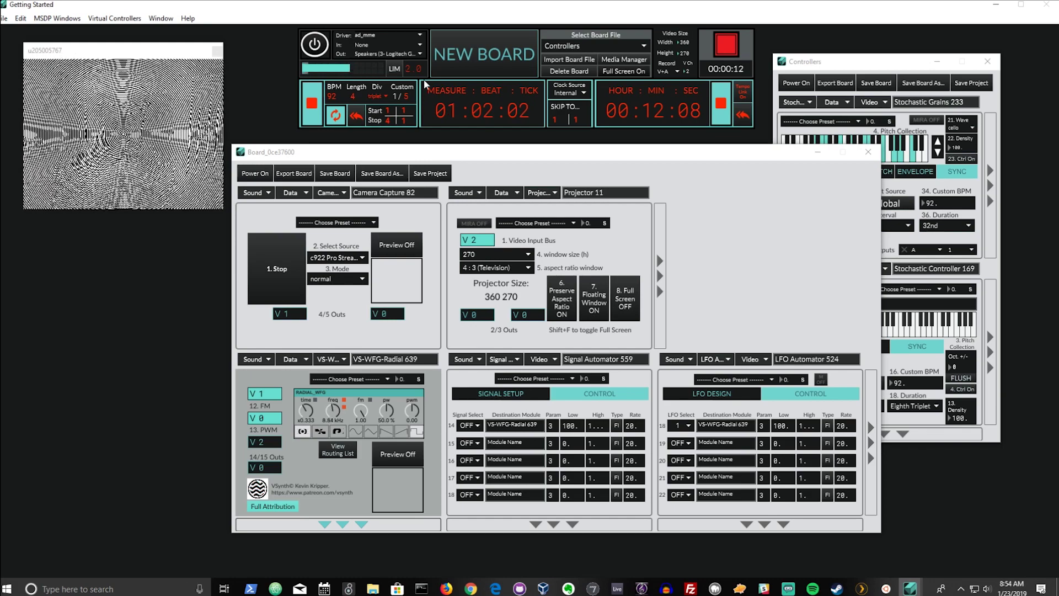
left_click(713, 59)
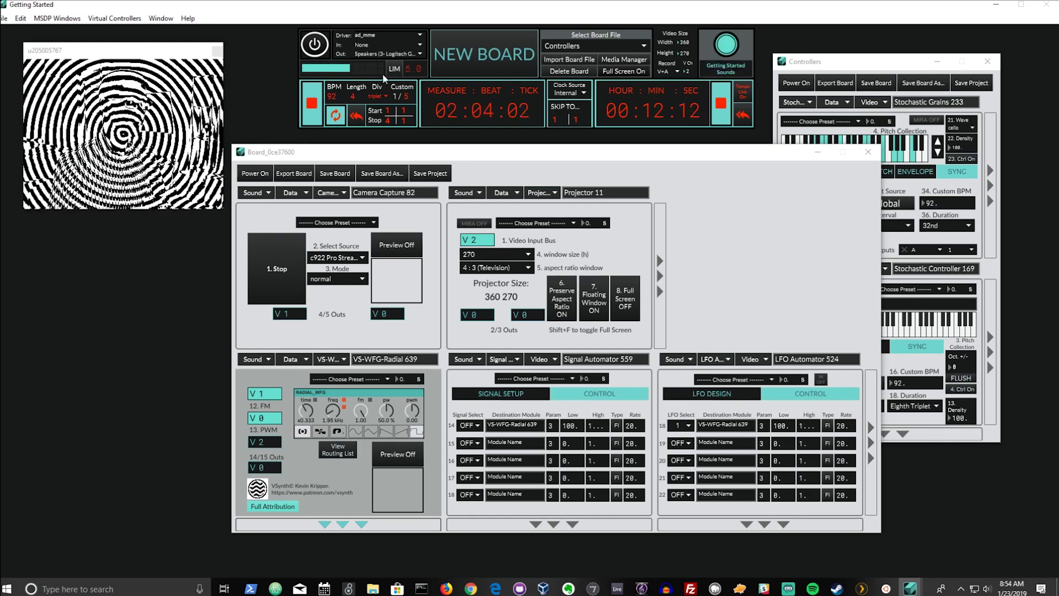
Step: Check the audio and video lists in the Media Manager for the recorded files, and close the manager
left_click(624, 59)
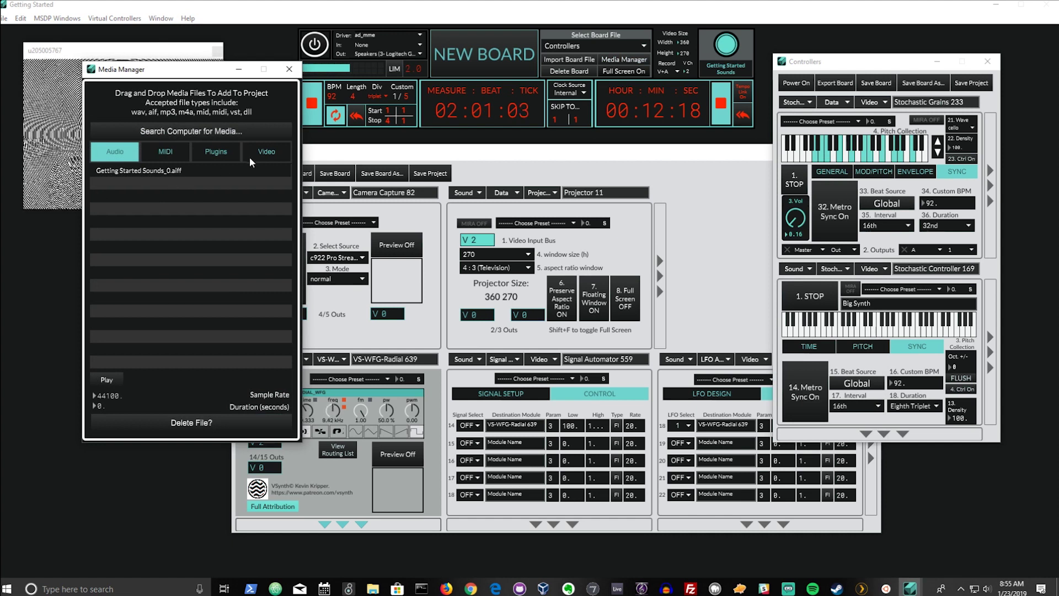
left_click(266, 151)
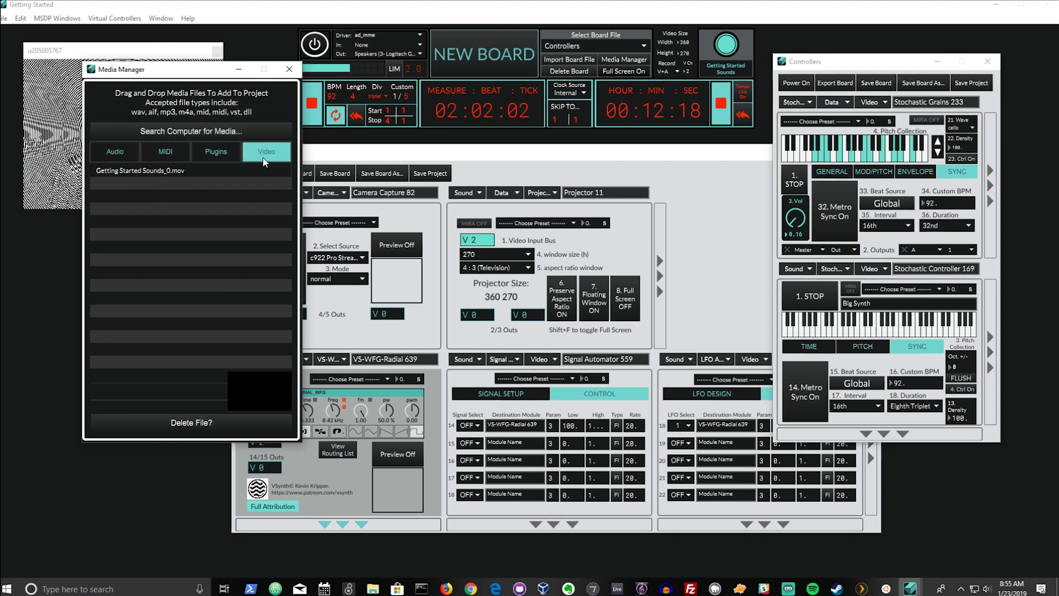
left_click(125, 159)
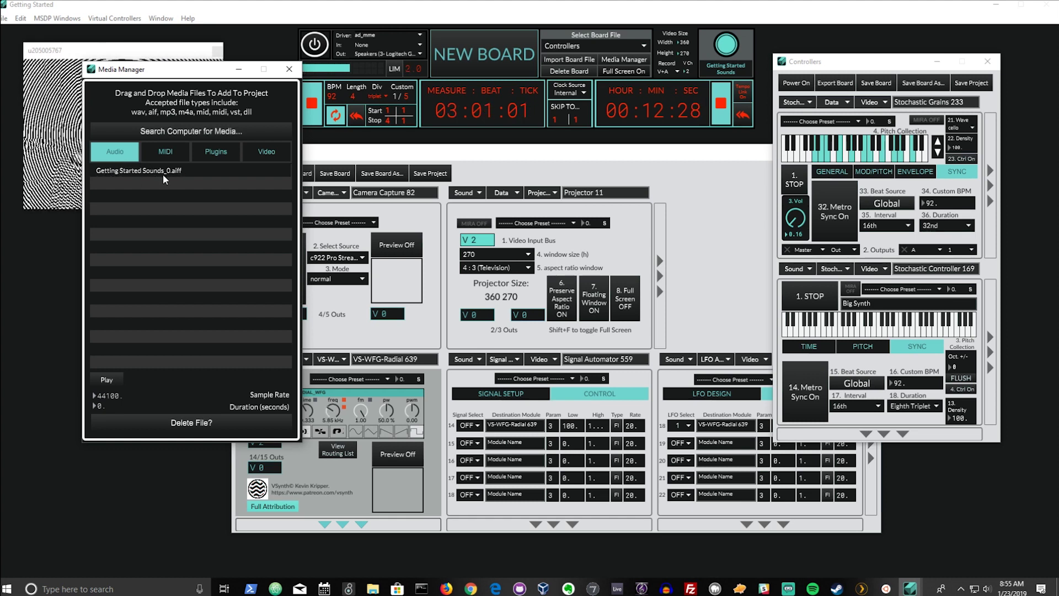
left_click(256, 161)
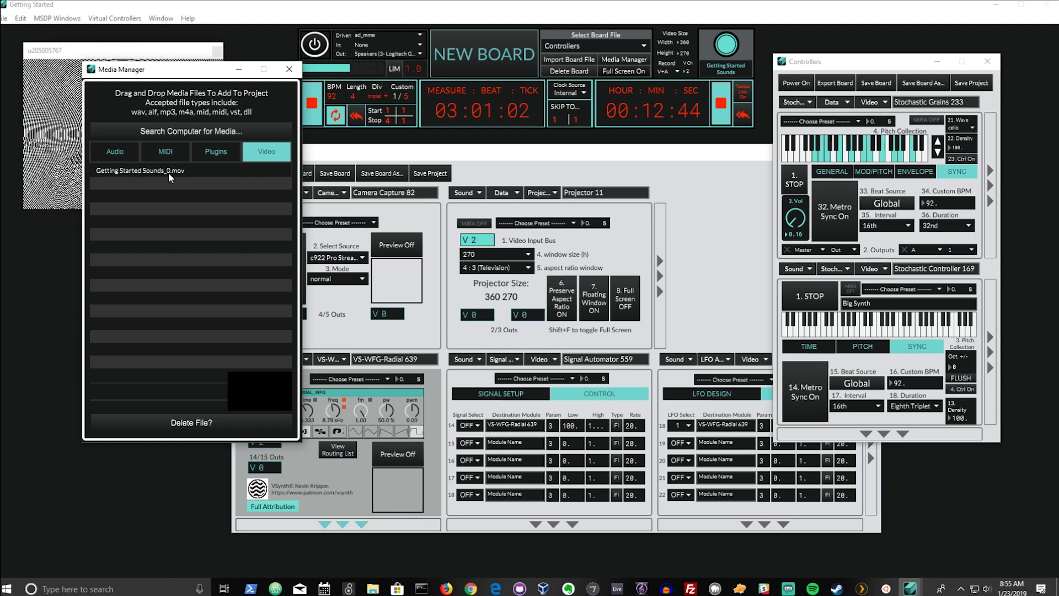
left_click(289, 69)
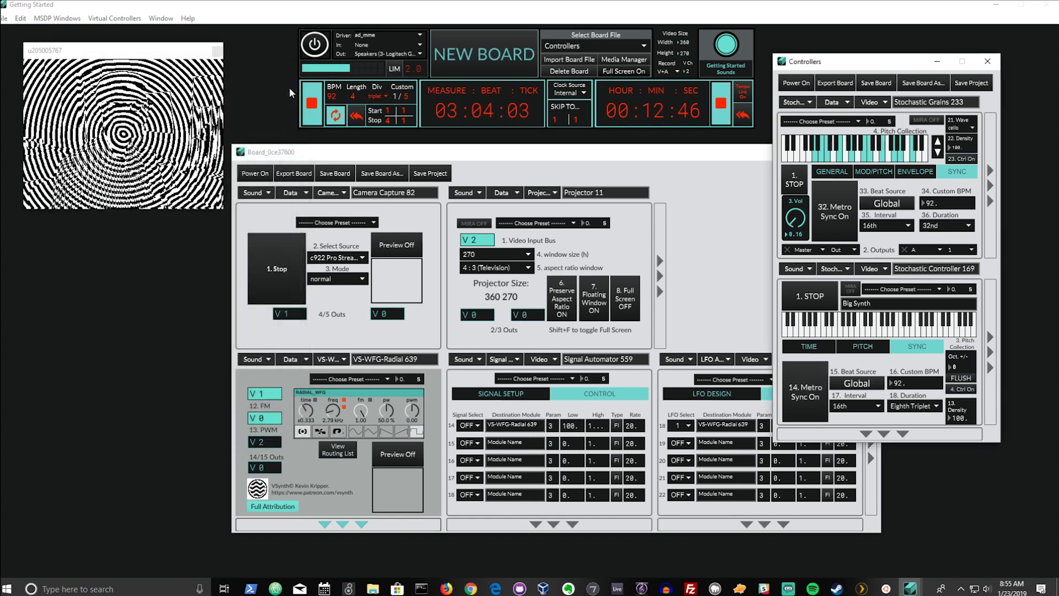
Step: Record a second take, fading the master volume down to zero and stopping Stochastic Grains 233
left_click(727, 46)
left_click(731, 48)
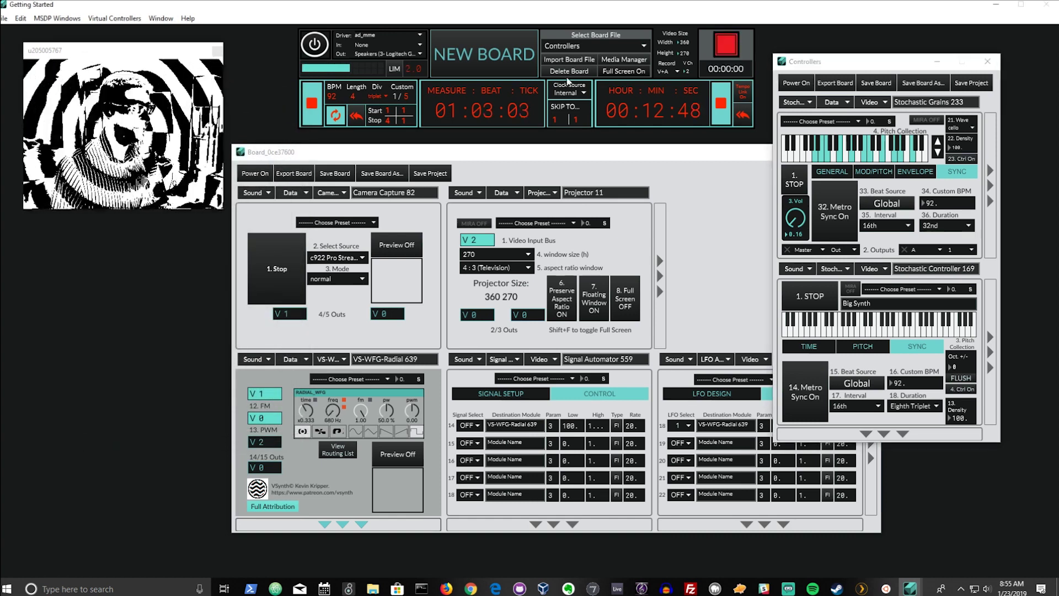
left_click_drag(360, 69, 302, 69)
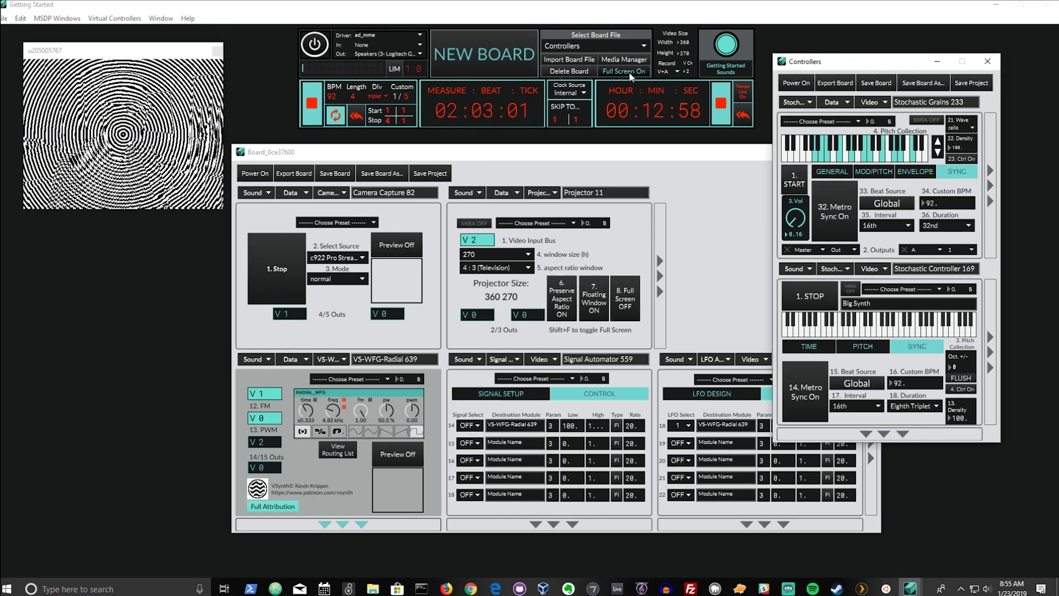
Step: Inspect Getting Started Sounds_0.aiff and the video list in the Media Manager, and close the manager
left_click(624, 60)
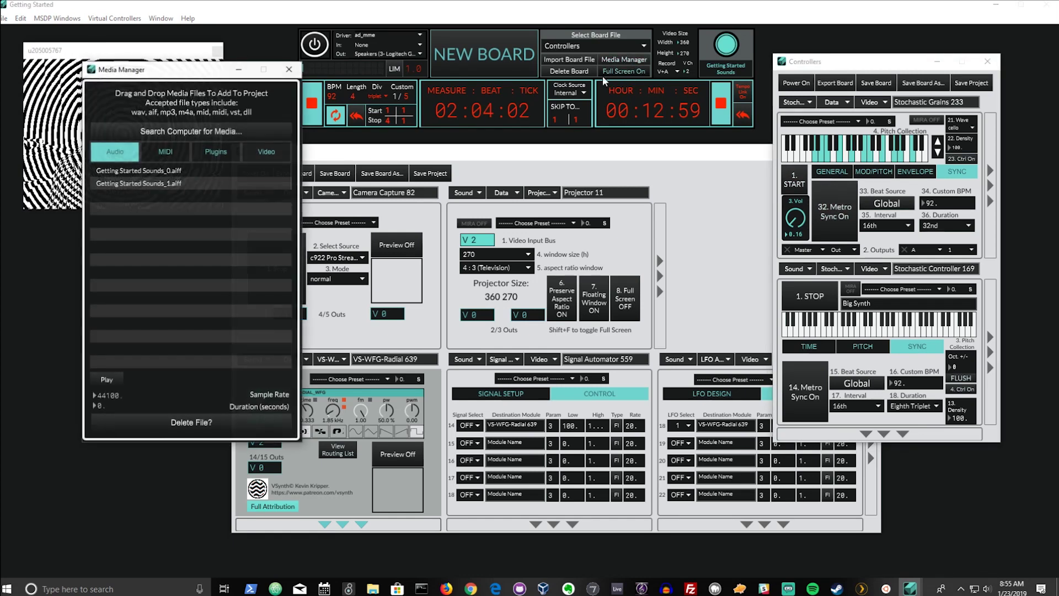
left_click(158, 172)
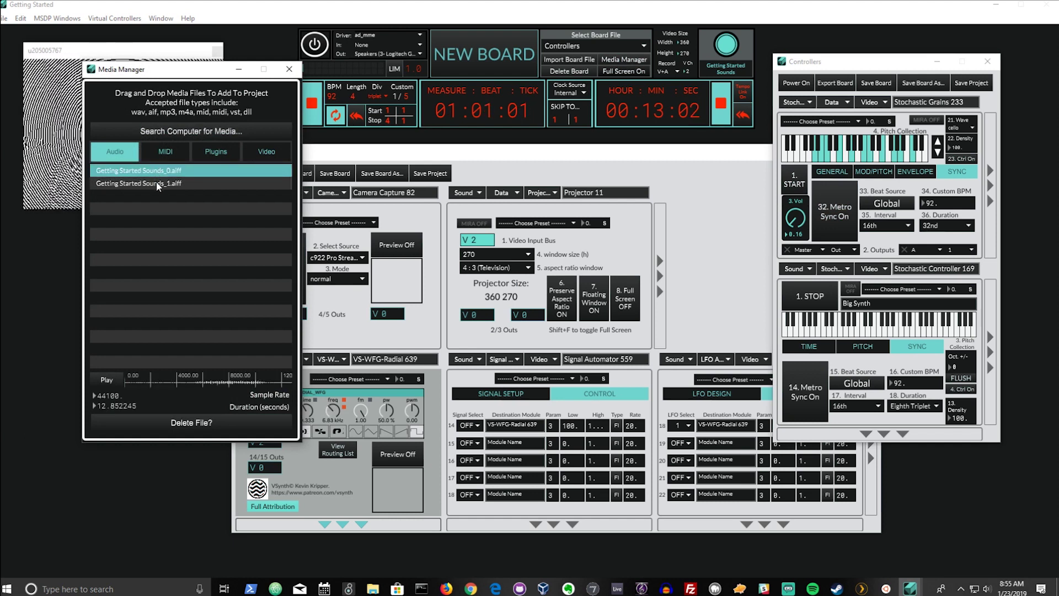
left_click(267, 152)
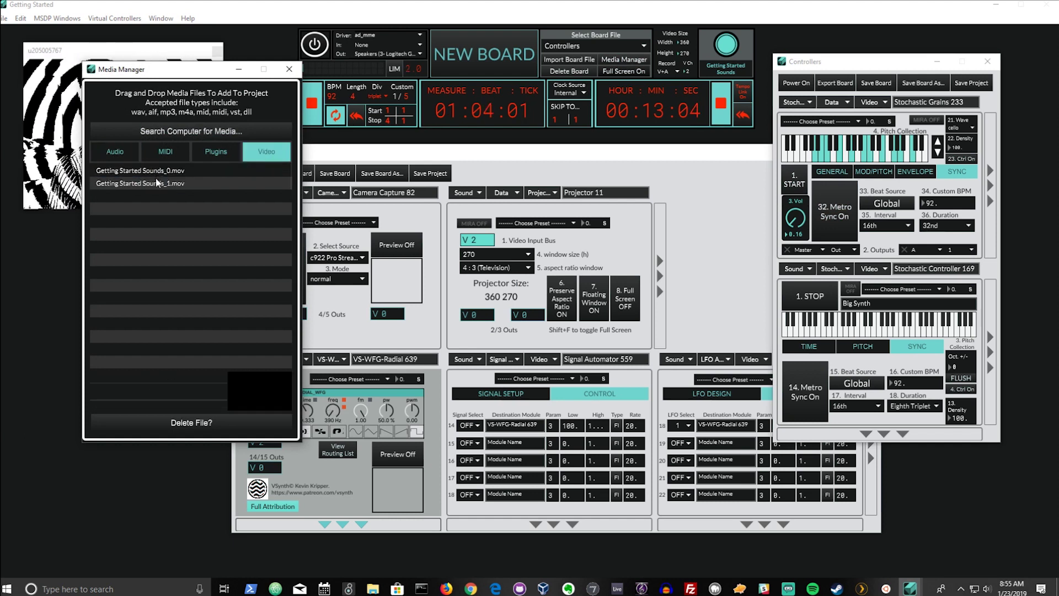
left_click_drag(206, 83, 210, 94)
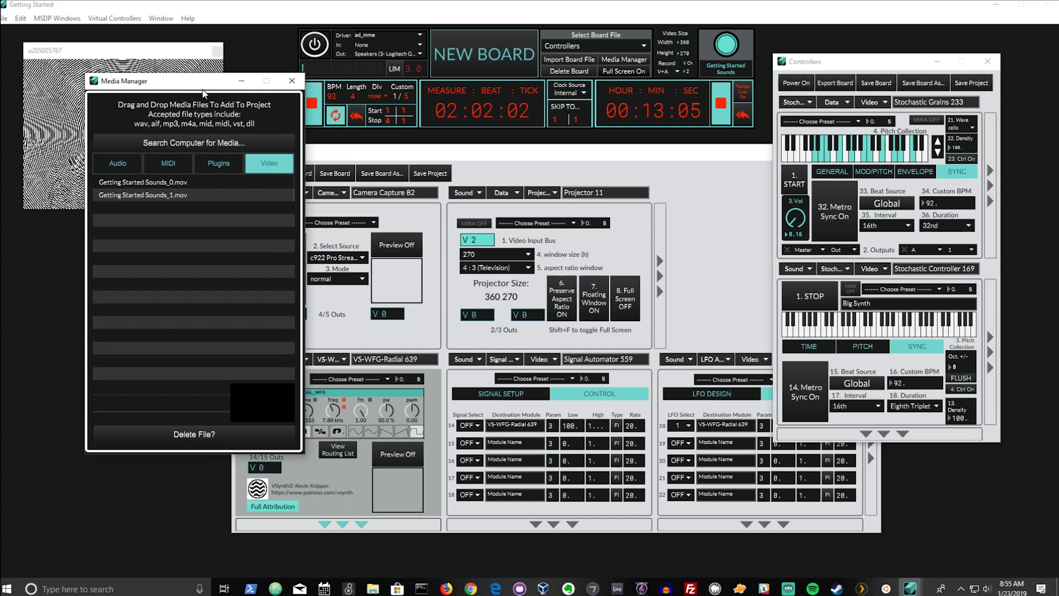
left_click(301, 86)
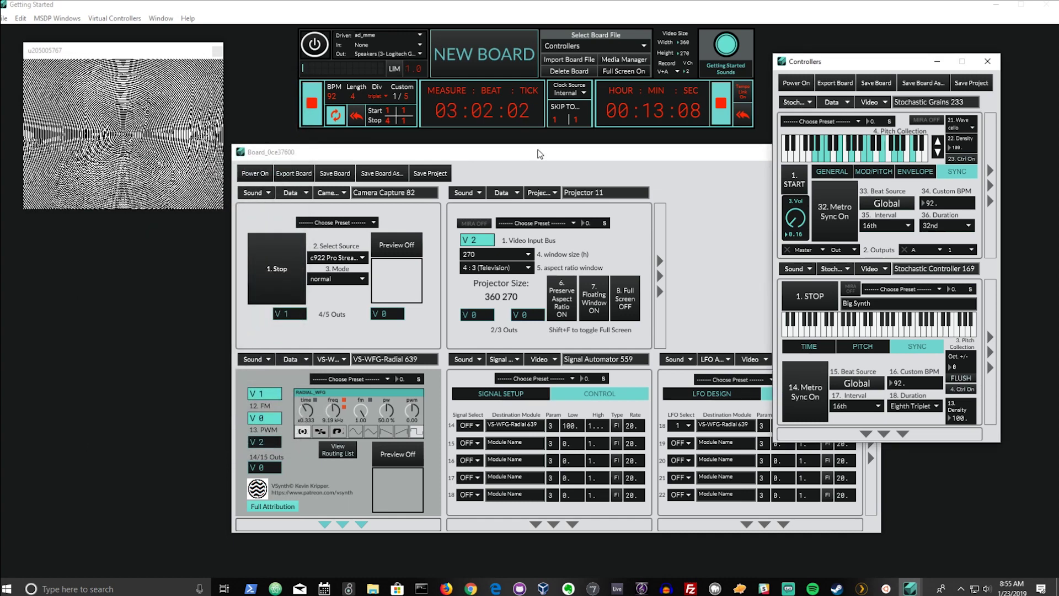
left_click_drag(539, 154, 423, 161)
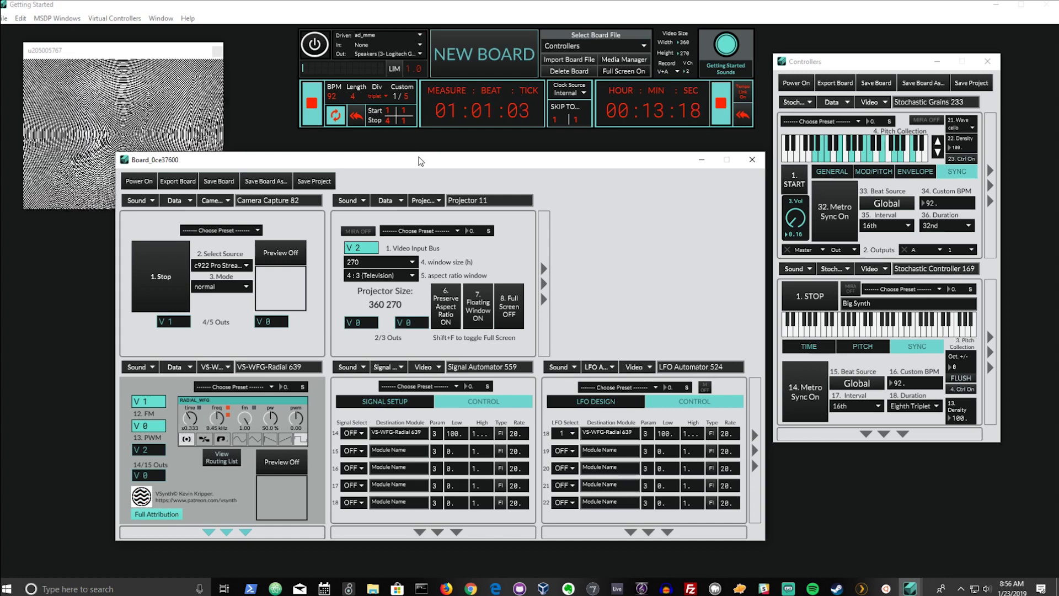
left_click_drag(420, 165, 515, 153)
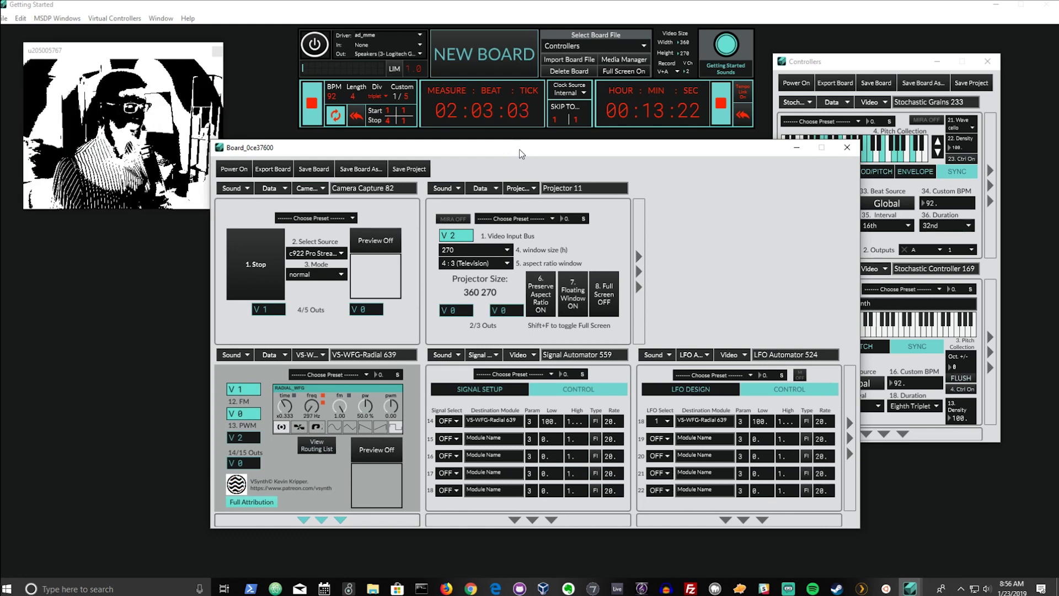
Step: Set the first row's LFO selection to OFF in LFO Automator 524, and turn off full screen mode for the project
left_click(660, 421)
left_click(669, 439)
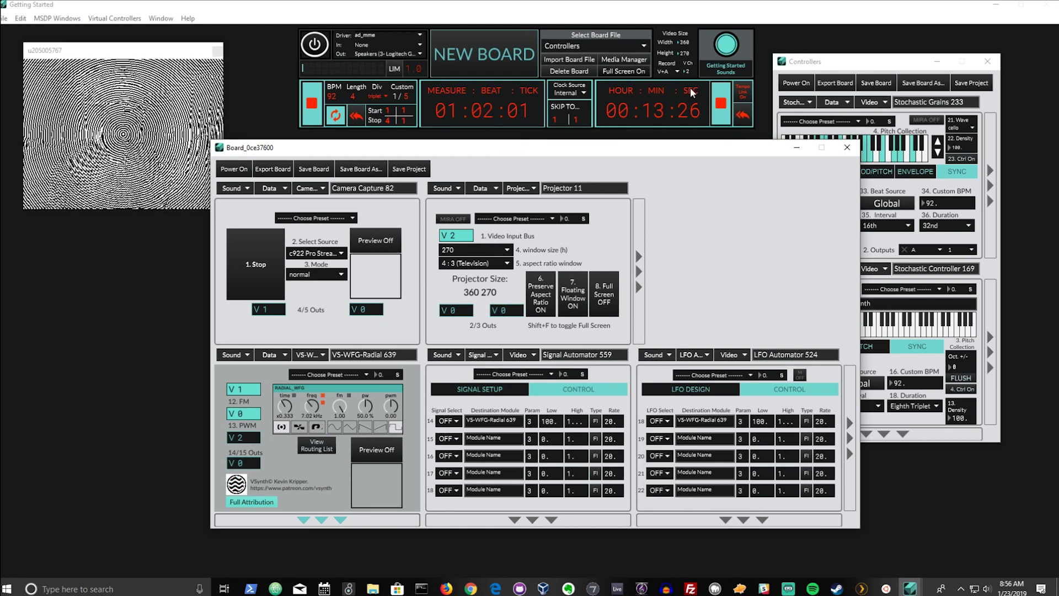
left_click(627, 71)
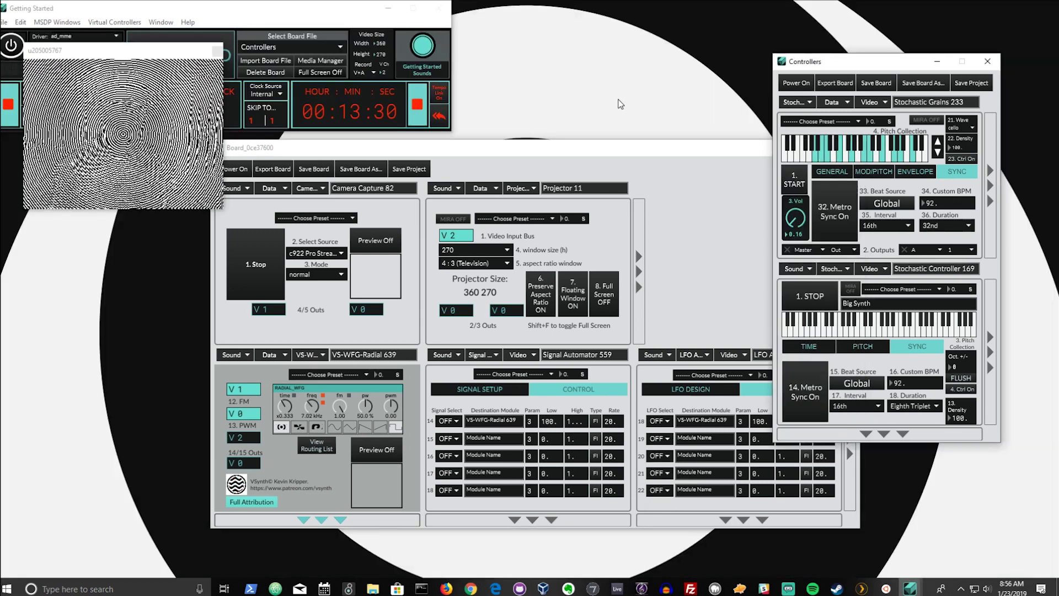
Step: Reposition the project, board and floating projector windows on the desktop, and toggle the projector's full screen display
left_click_drag(320, 9, 850, 351)
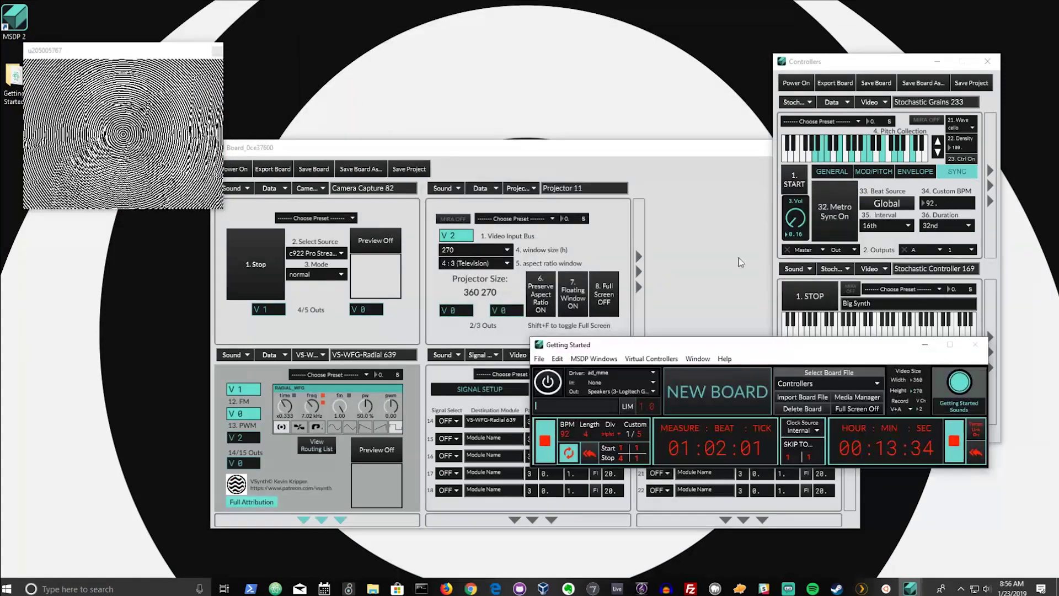
left_click_drag(653, 159, 698, 52)
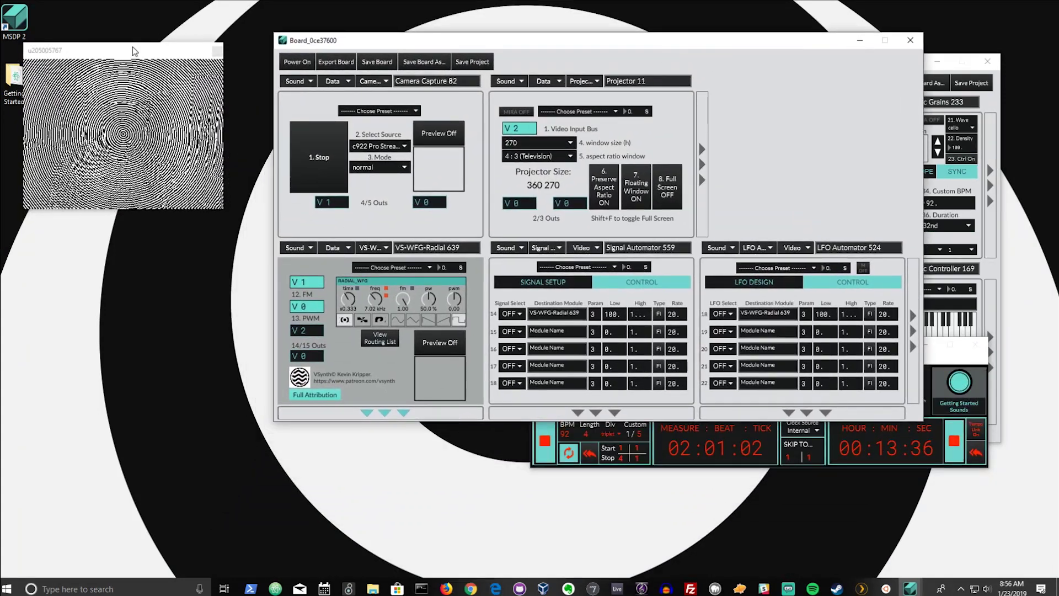
left_click_drag(133, 53, 941, 135)
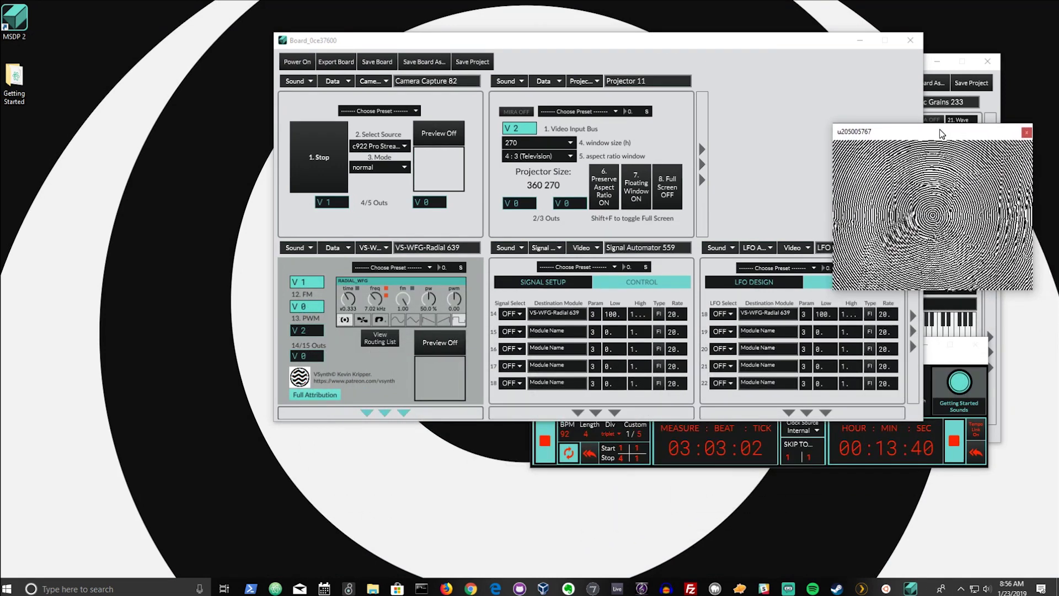
key("shift+f")
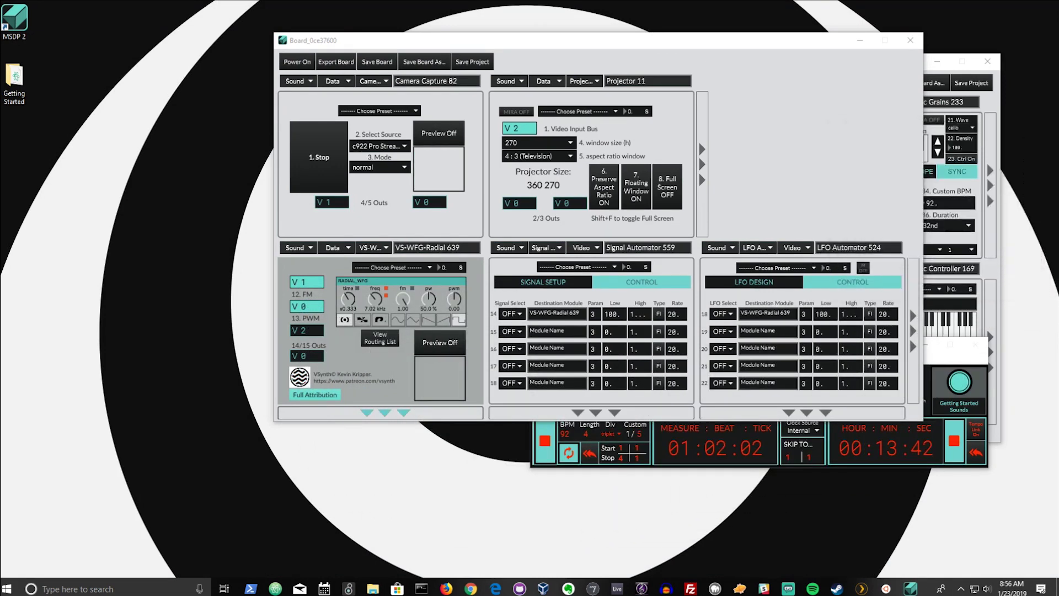
Step: Minimize the Board_0ce37600 and Controllers boards, and move the main project window clear of the desktop icons
left_click_drag(804, 42, 667, 119)
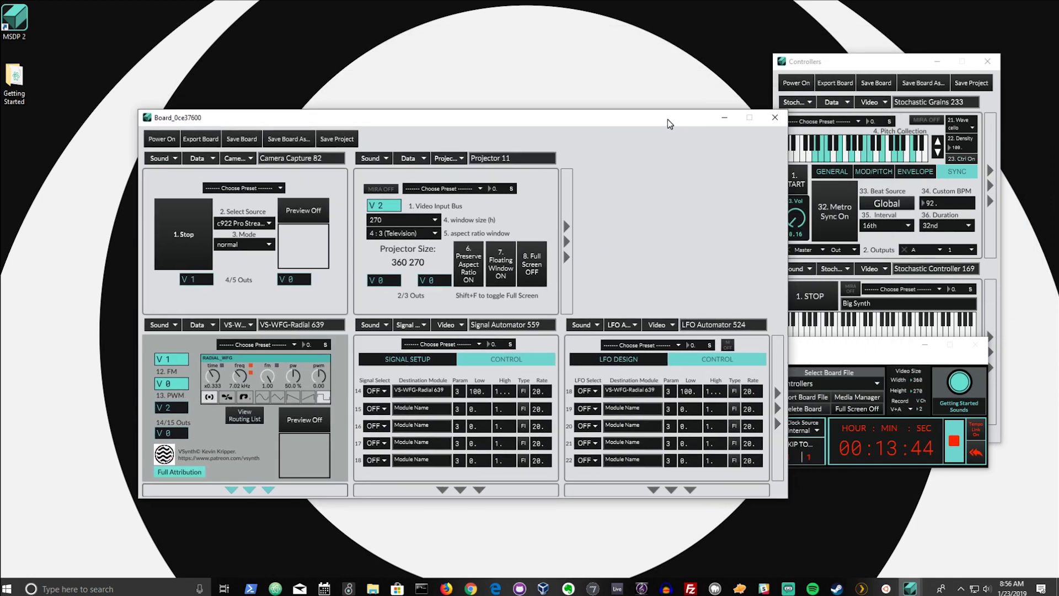
left_click(726, 120)
left_click(937, 61)
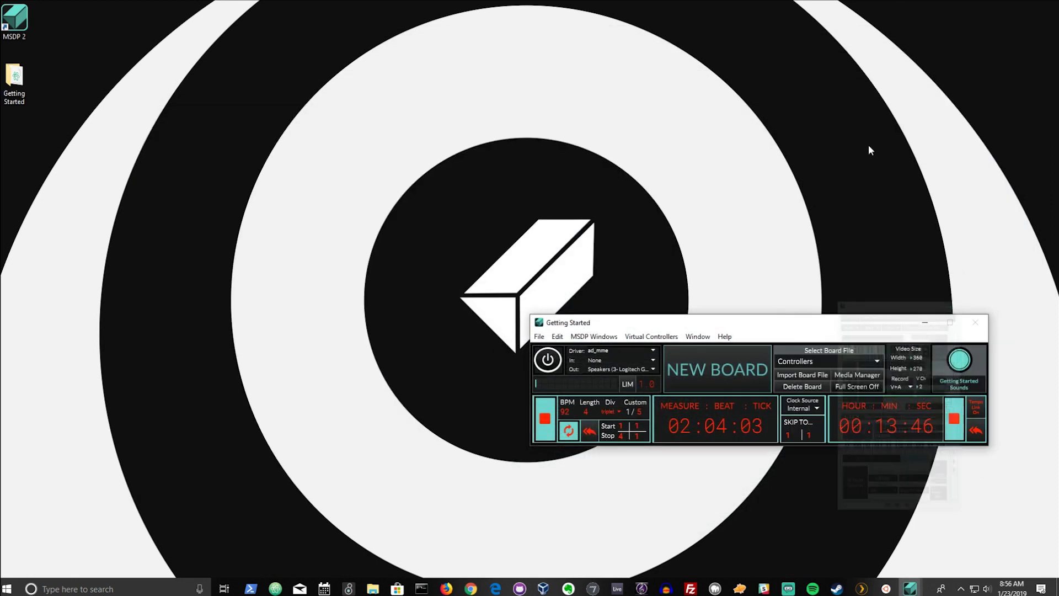
left_click_drag(781, 329, 831, 36)
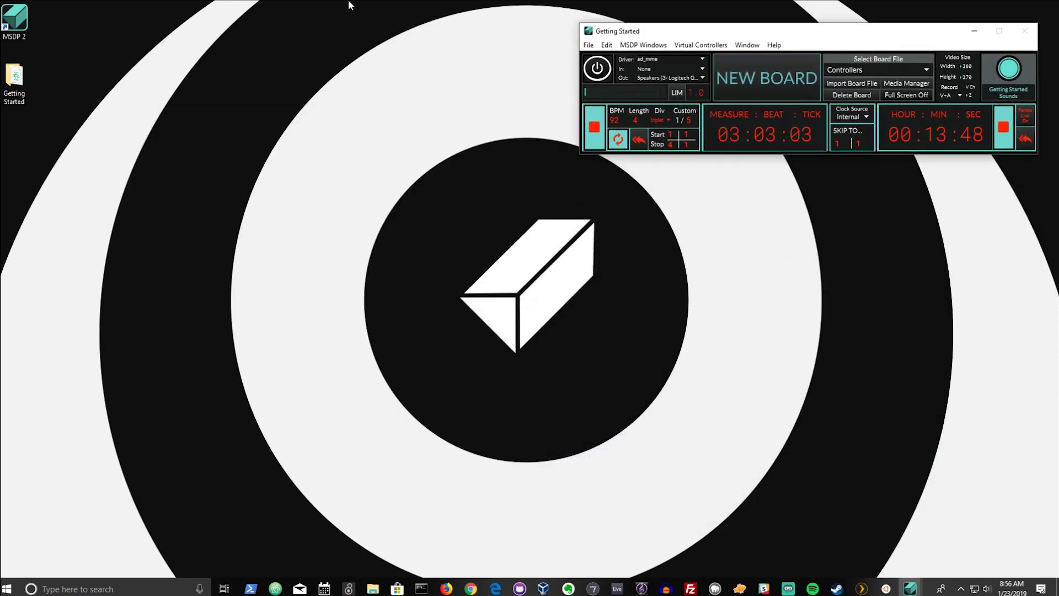
Step: Open the Getting Started project folder from the desktop and bring its window toward the middle of the screen
left_click(17, 89)
double_click(17, 88)
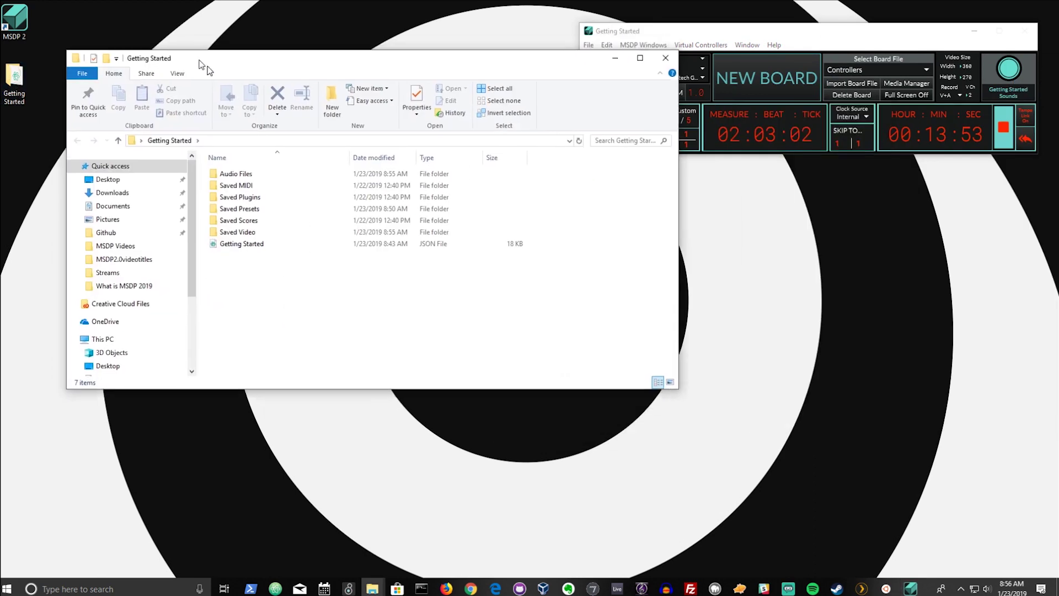
left_click_drag(242, 66, 327, 180)
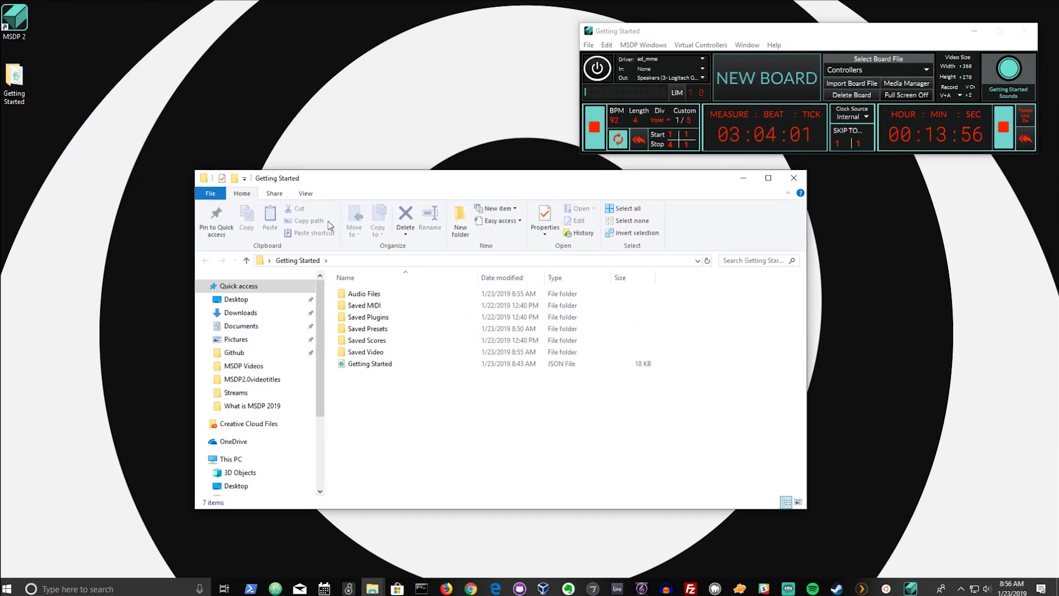
Step: Examine the Getting Started JSON file and the audio, MIDI, plugin, preset, score and video subfolders of the project folder
left_click(537, 365)
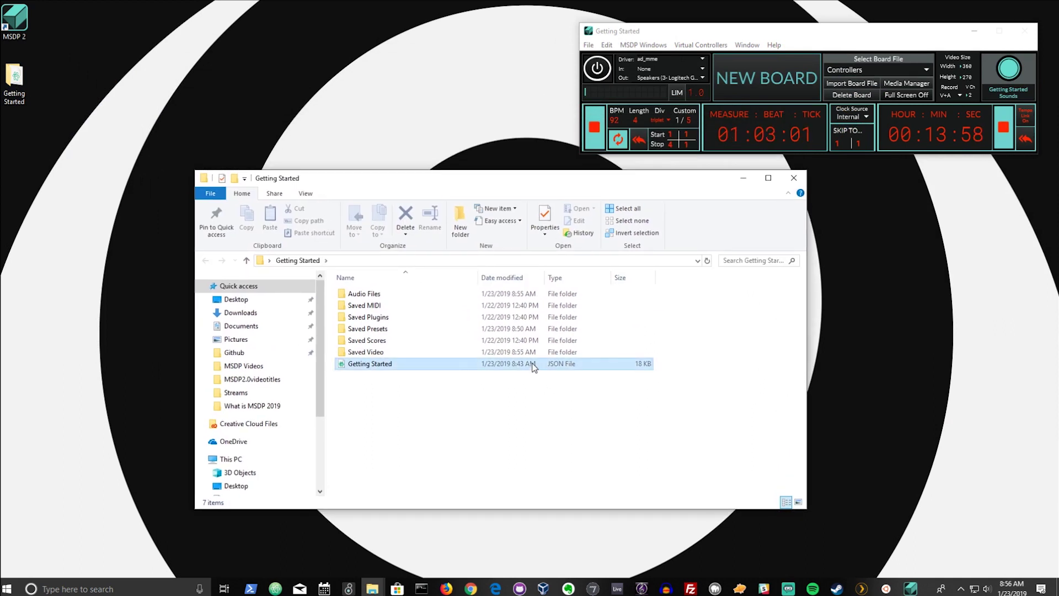
left_click(413, 352)
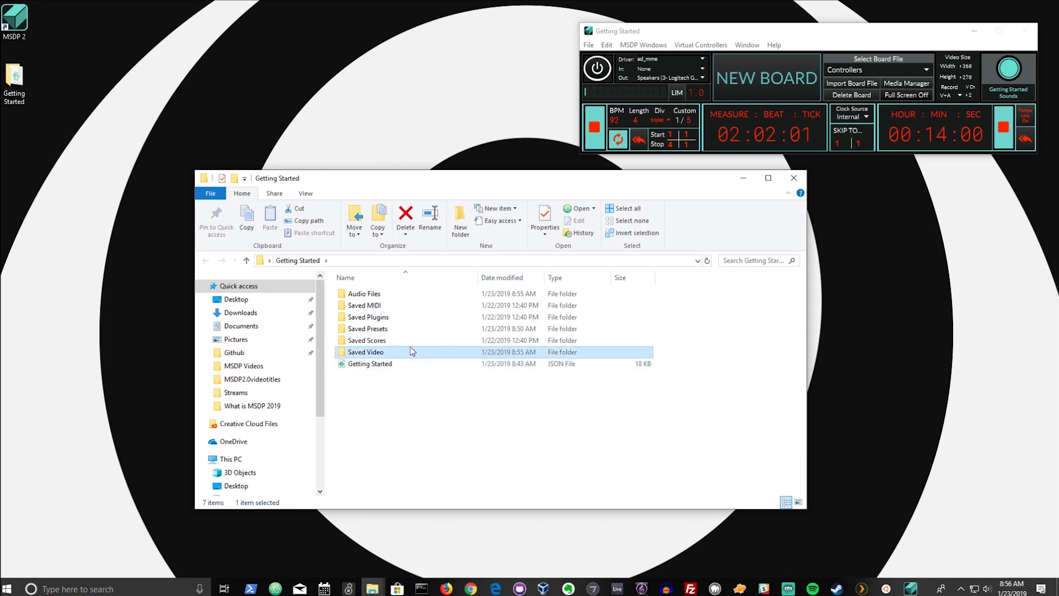
left_click(409, 341)
left_click(408, 329)
left_click(407, 306)
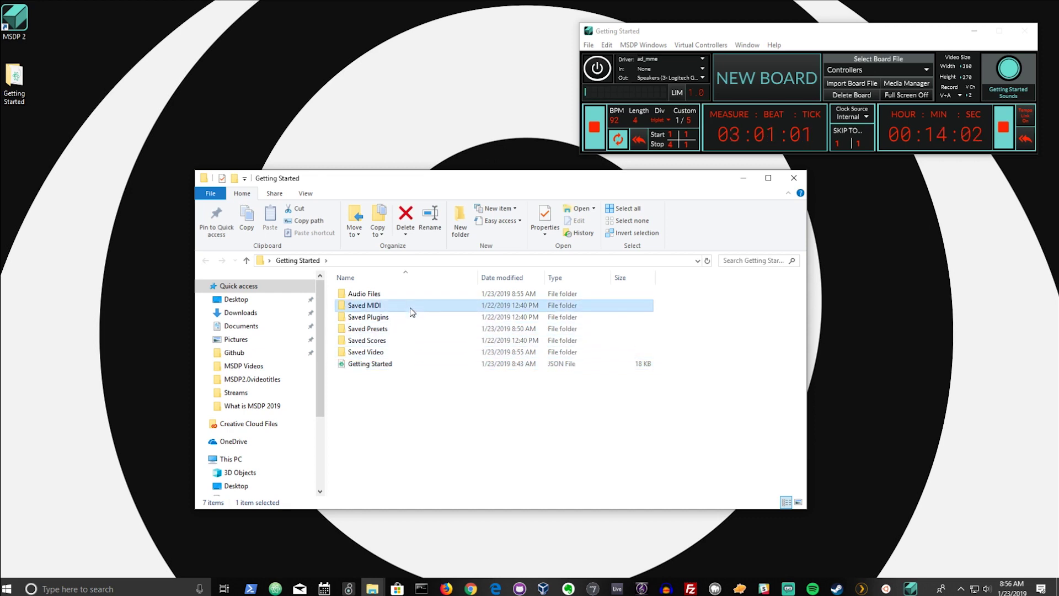
left_click(408, 295)
left_click(406, 305)
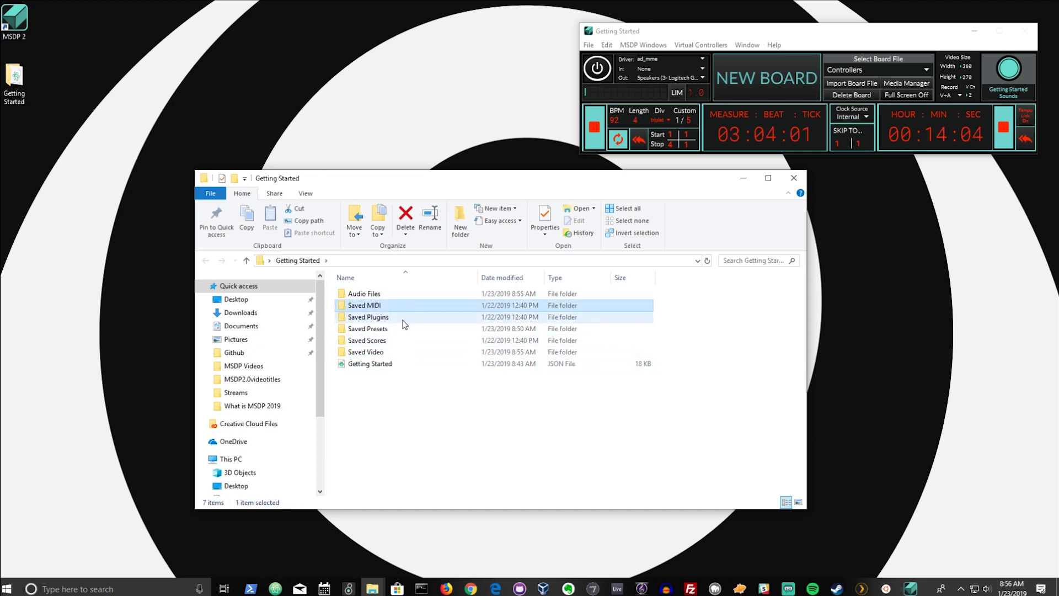
left_click(405, 317)
left_click(405, 341)
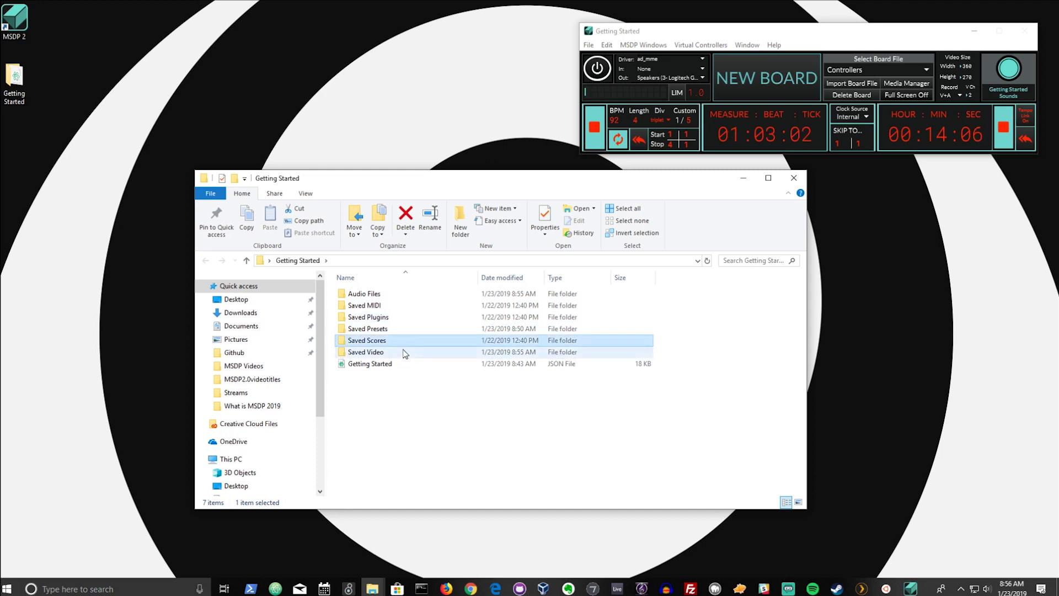
left_click(406, 353)
left_click(406, 329)
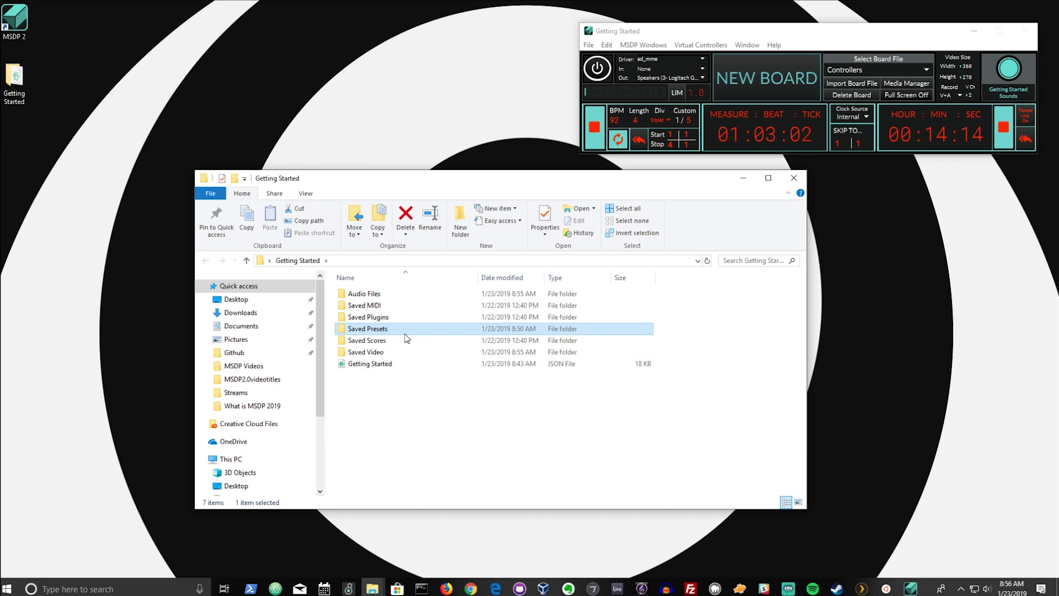
Step: Open the Audio Files folder and widen the Name column to read the full names of the recorded sound files
left_click(436, 295)
double_click(437, 296)
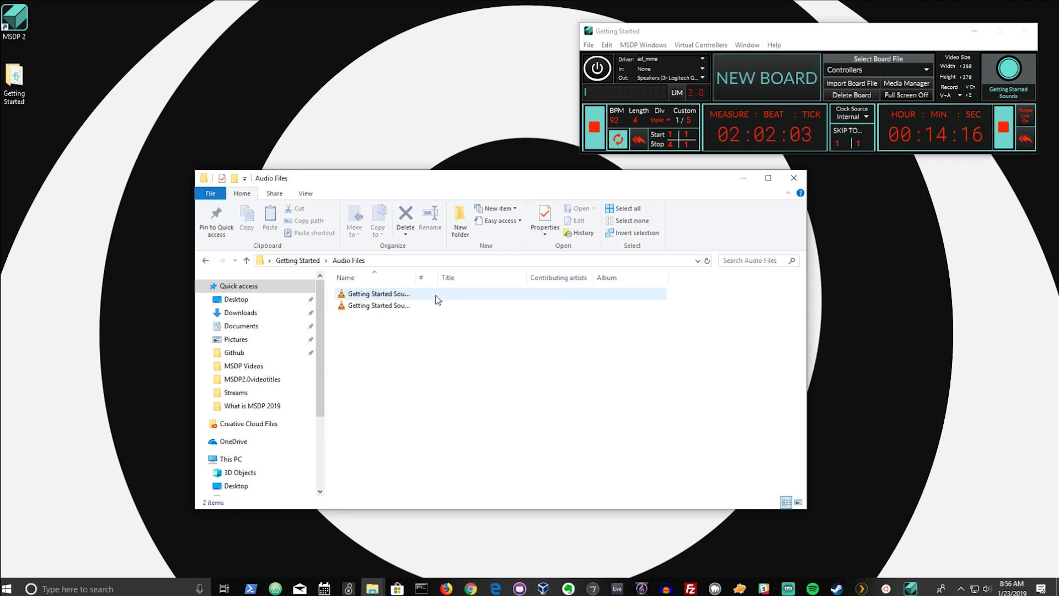
left_click_drag(417, 282, 468, 282)
left_click(381, 304)
left_click(385, 294)
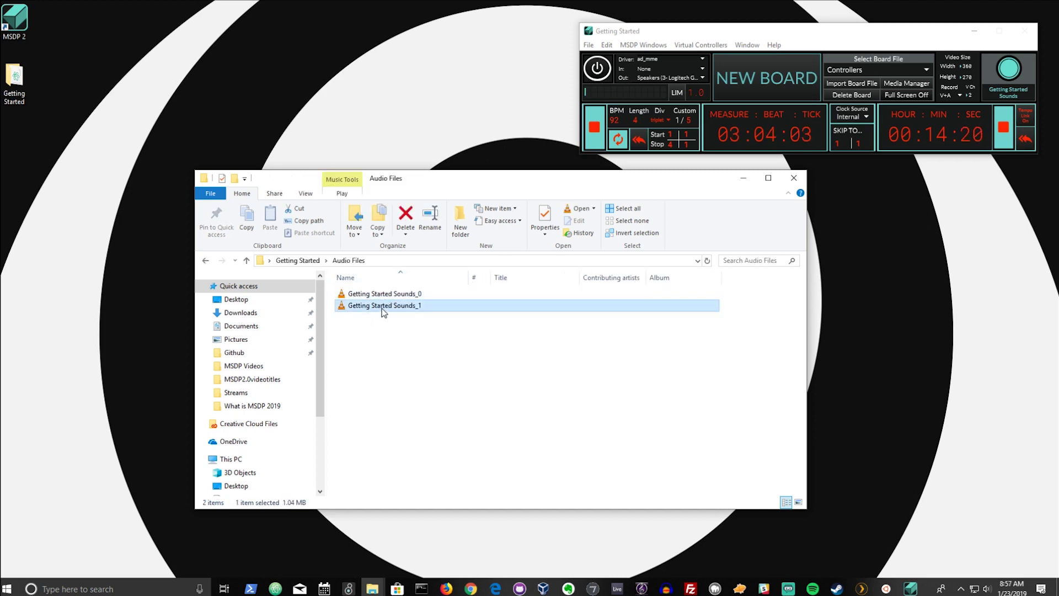
Step: Inspect the recorded clips in the Saved Video folder, and return to the Getting Started project folder
left_click(297, 261)
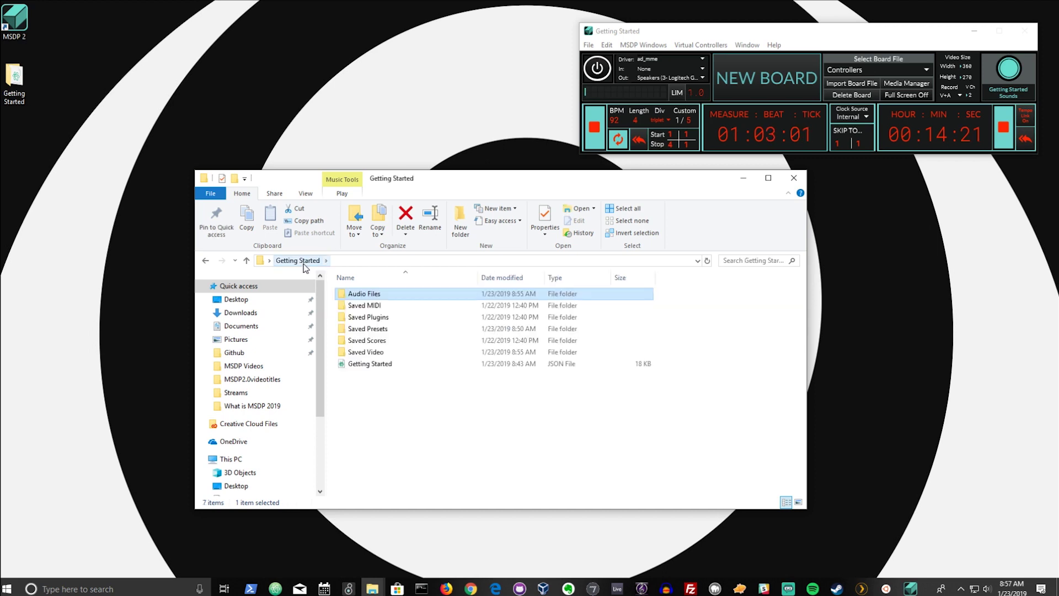
double_click(367, 352)
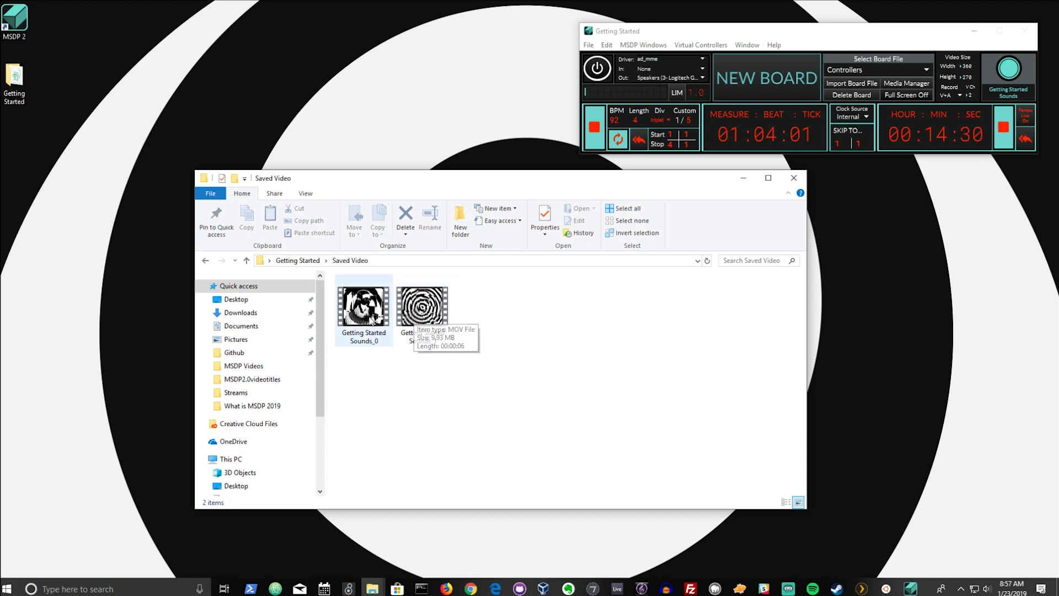
left_click(207, 260)
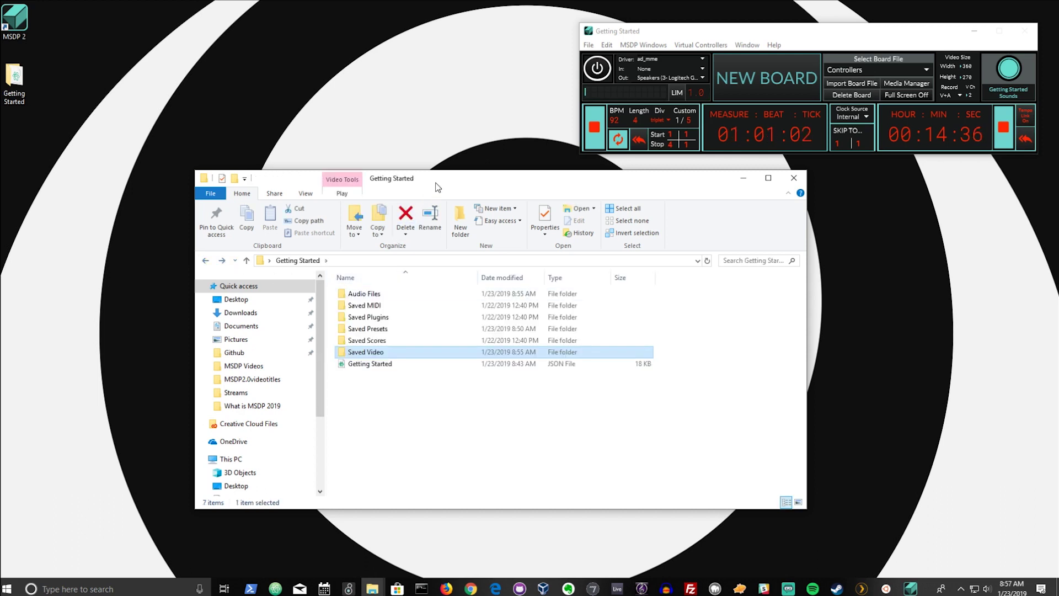
left_click_drag(438, 188, 423, 195)
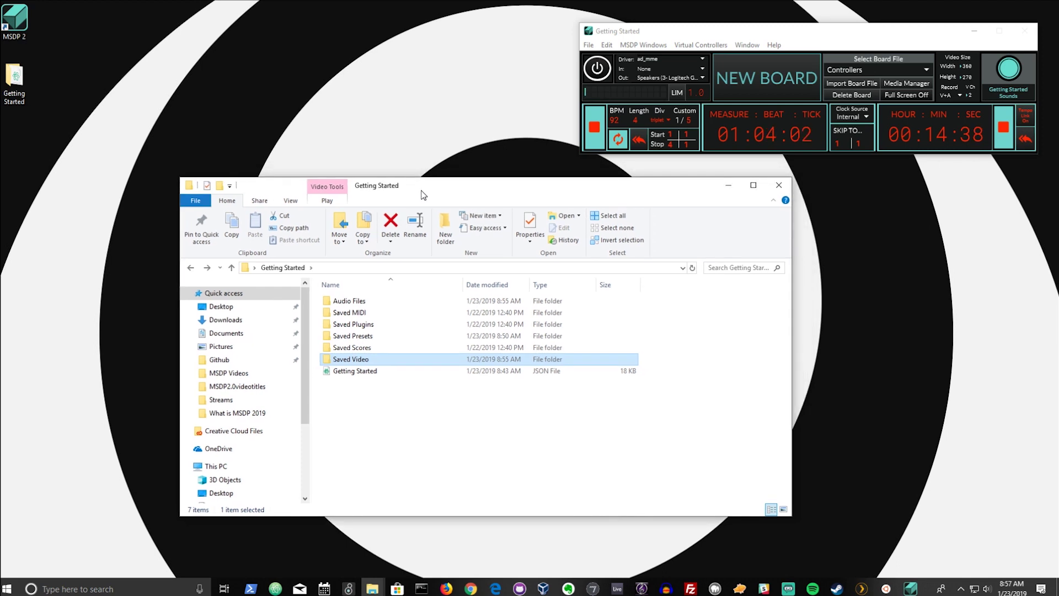
Step: Minimize the project folder and switch the Getting Started project in MSDP back to full screen mode
left_click(727, 186)
left_click_drag(762, 39, 496, 57)
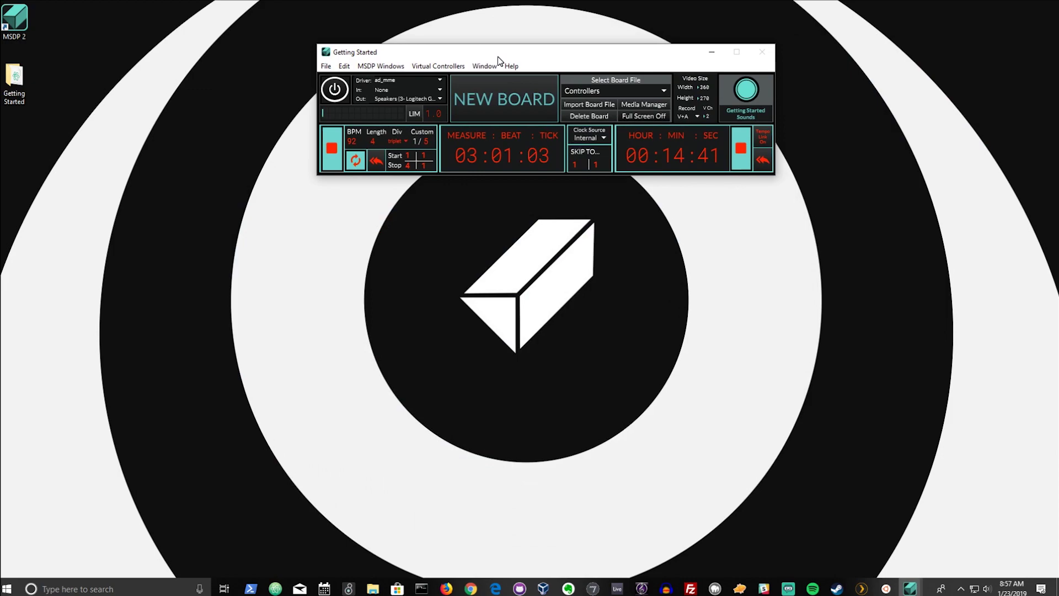
left_click(633, 117)
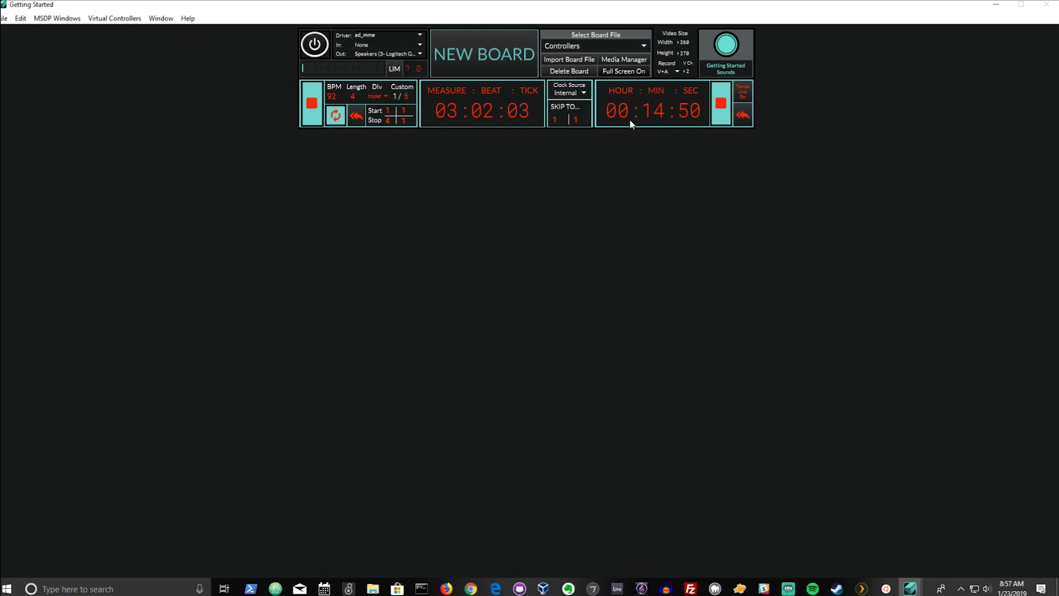
Step: Move the floating projector window to the middle of the workspace, below the transport controls
left_click_drag(543, 139, 473, 160)
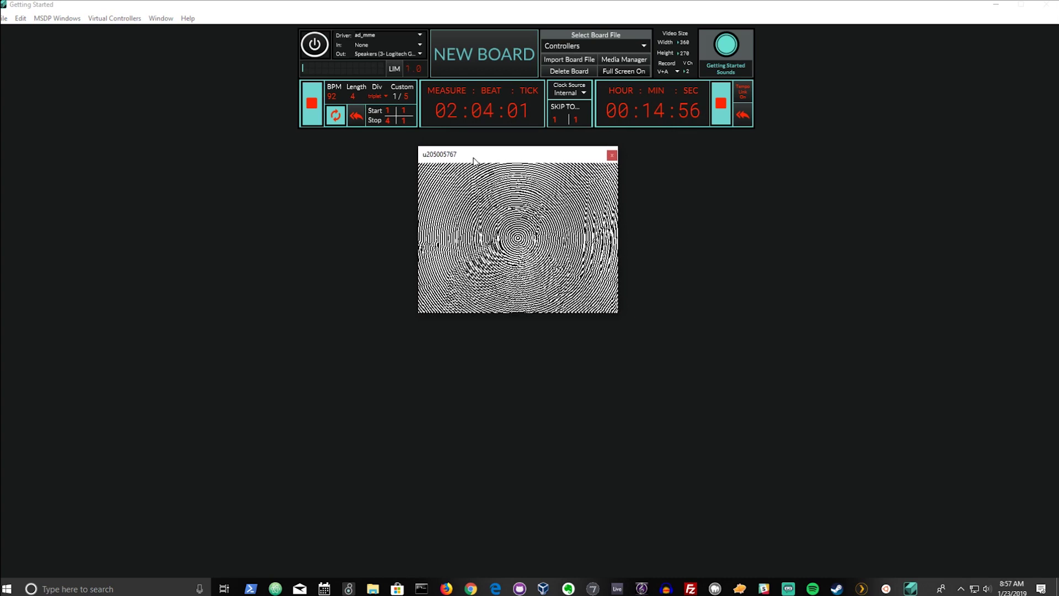
left_click_drag(474, 160, 447, 168)
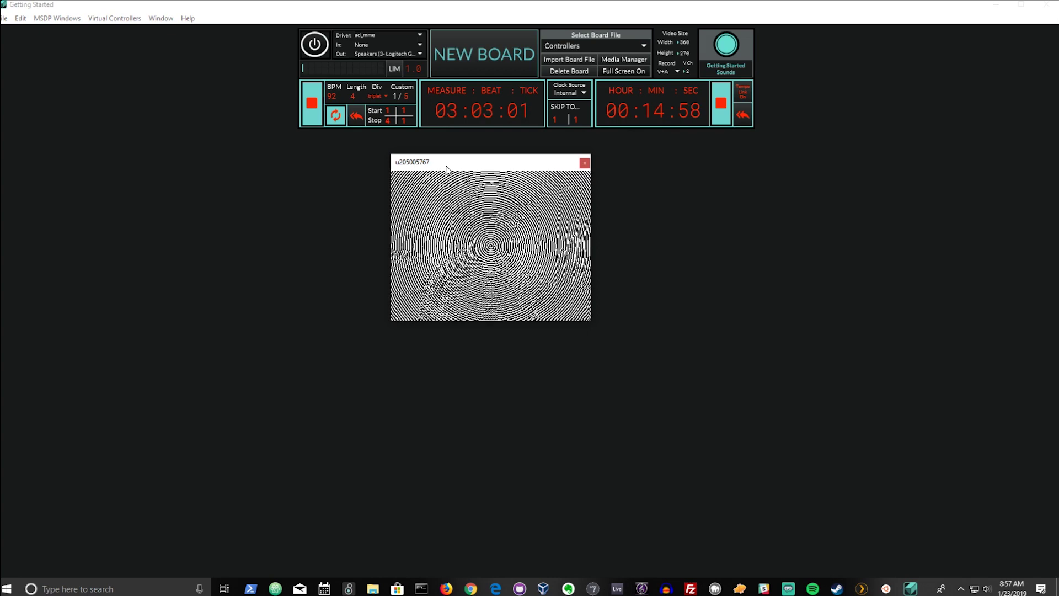